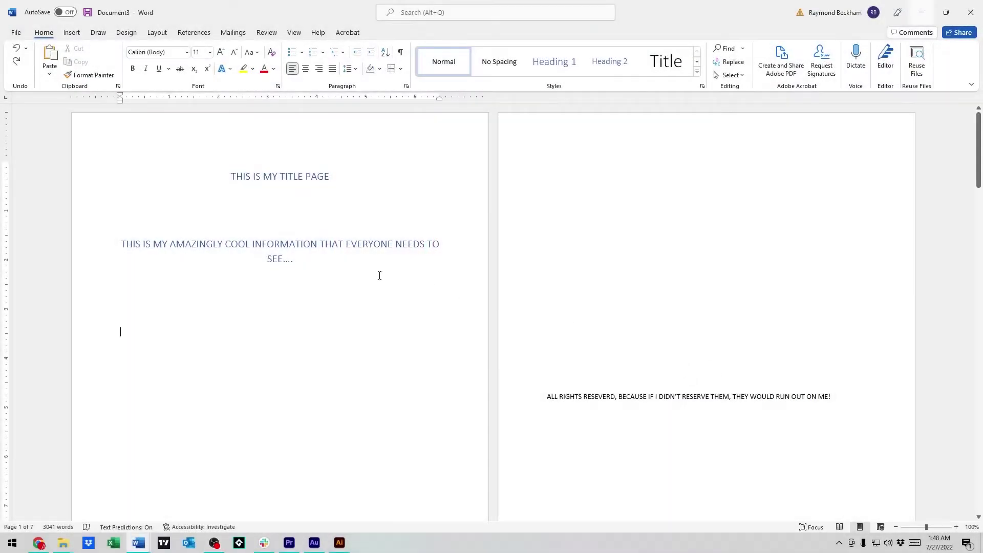
Step: Select the title page text on page 1 and look through the document
left_click(350, 265)
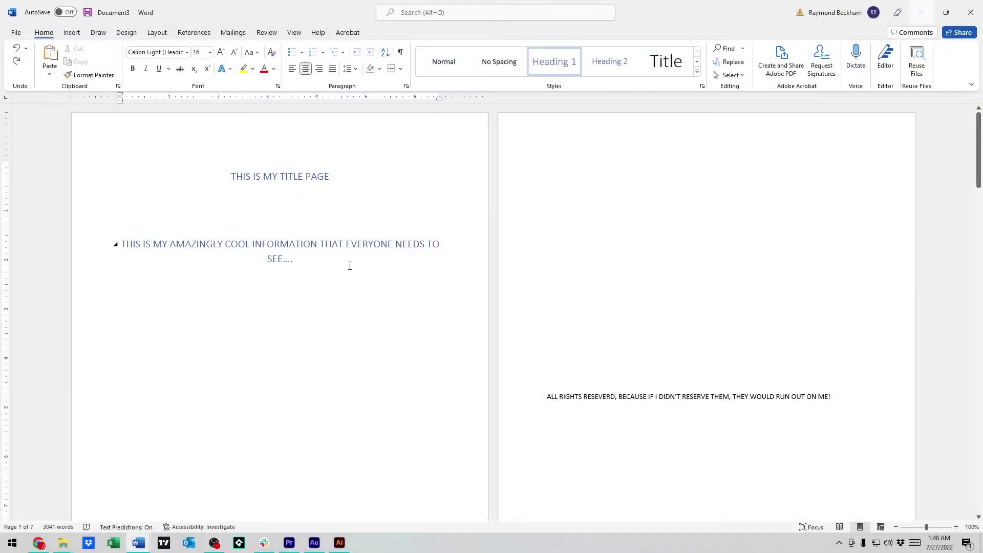
scroll(404, 271, "down", 3)
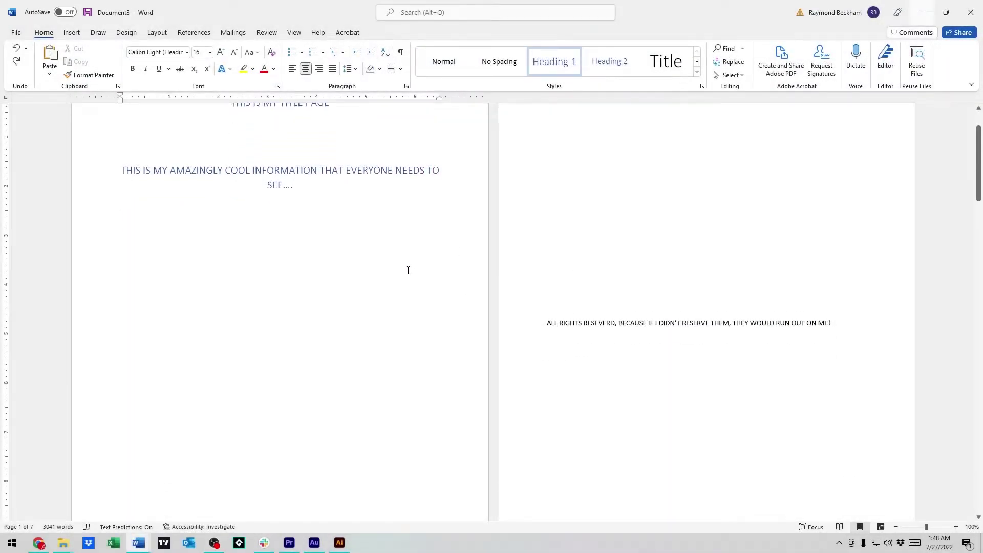
scroll(408, 272, "up", 3)
left_click_drag(231, 168, 423, 272)
left_click(423, 272)
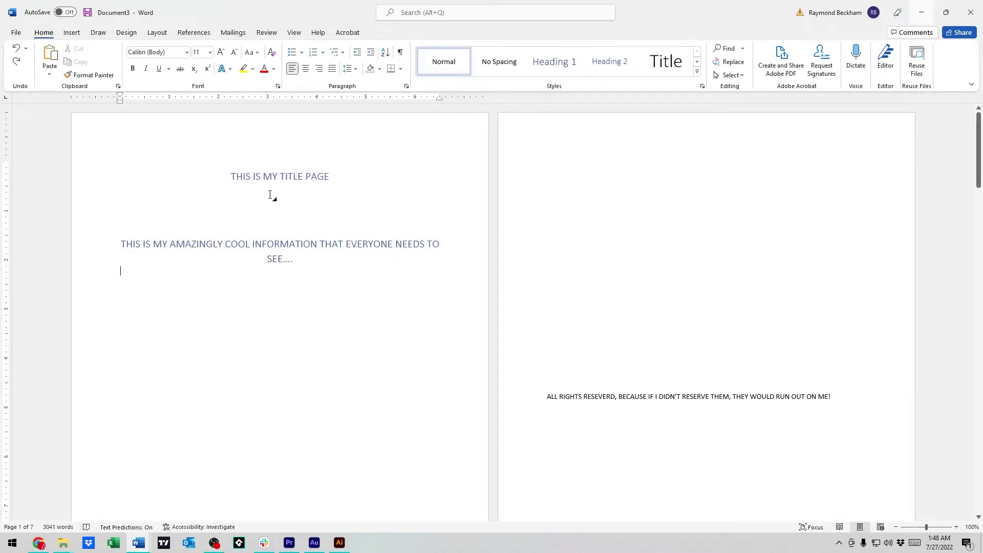
scroll(248, 241, "down", 3)
scroll(241, 241, "up", 3)
scroll(551, 316, "down", 5)
scroll(631, 259, "up", 5)
scroll(624, 268, "down", 2)
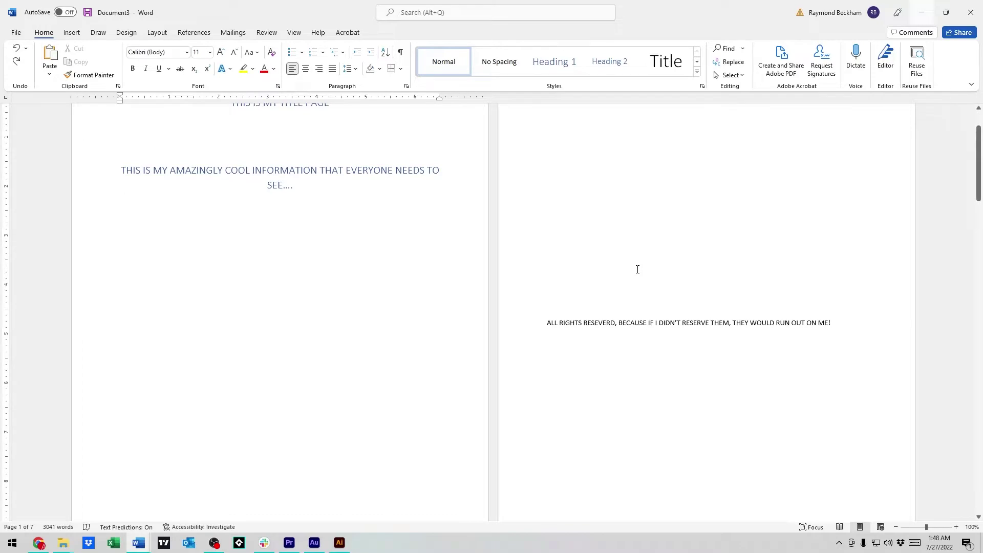
scroll(638, 269, "down", 4)
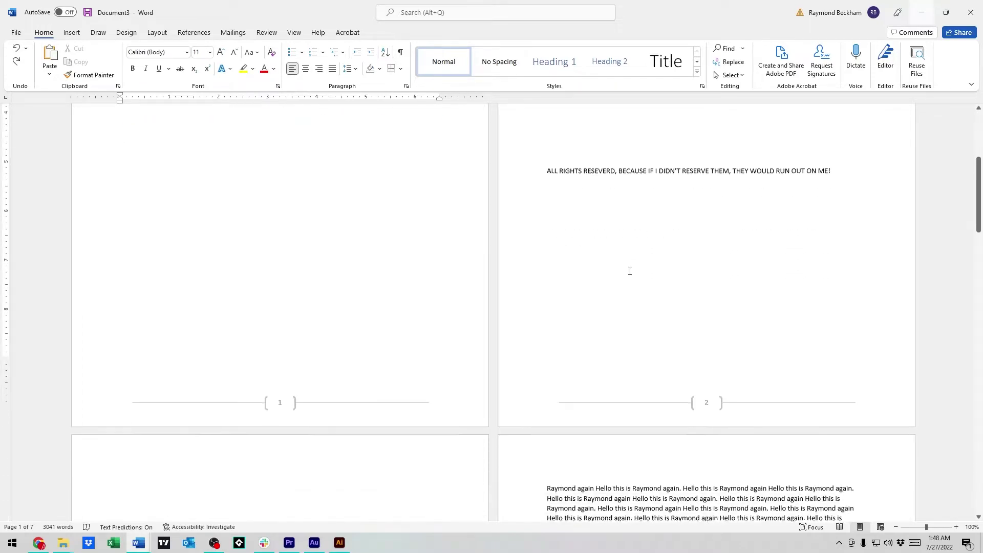
Step: Delete the blank paragraphs at the top of page 3
scroll(629, 271, "down", 1)
scroll(623, 267, "down", 1)
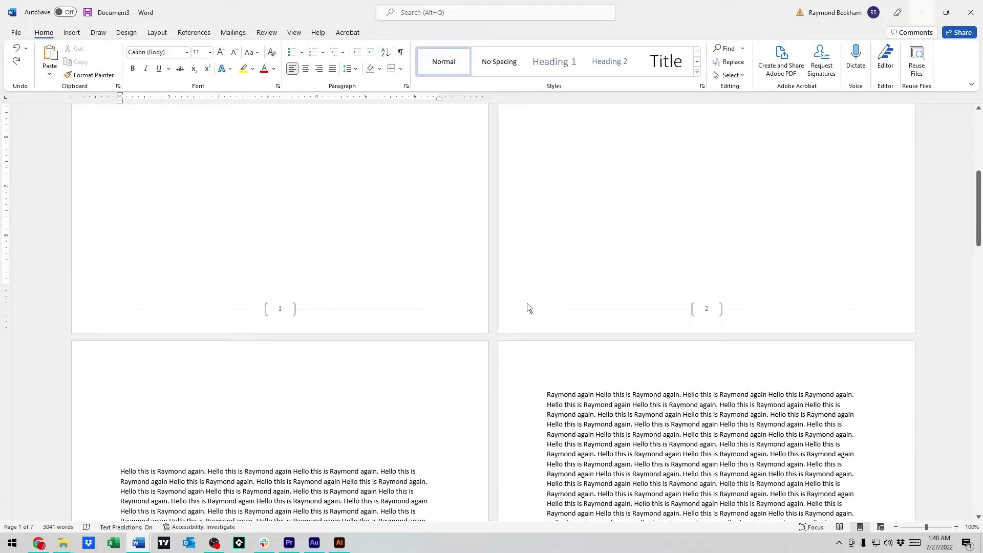
scroll(368, 312, "down", 5)
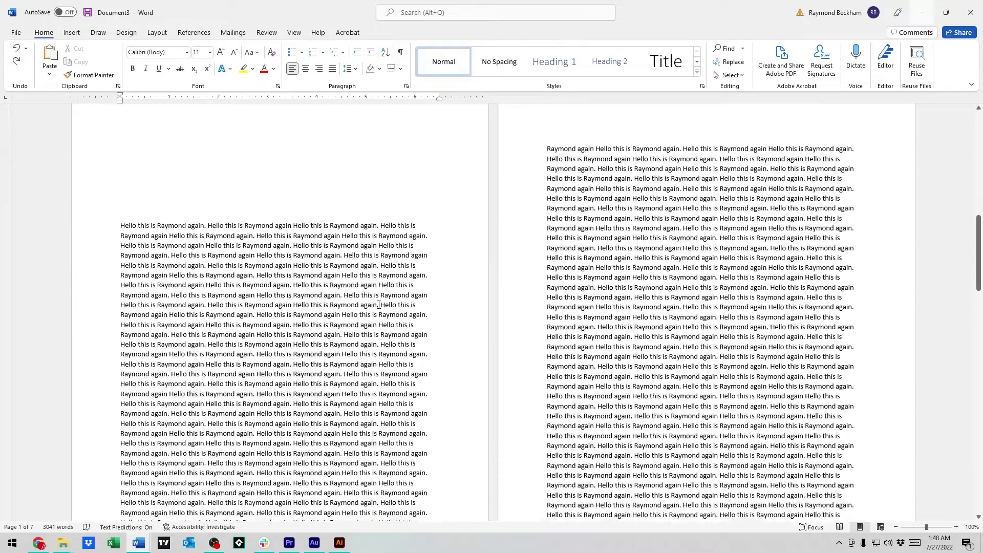
scroll(337, 273, "up", 3)
left_click_drag(337, 273, 351, 373)
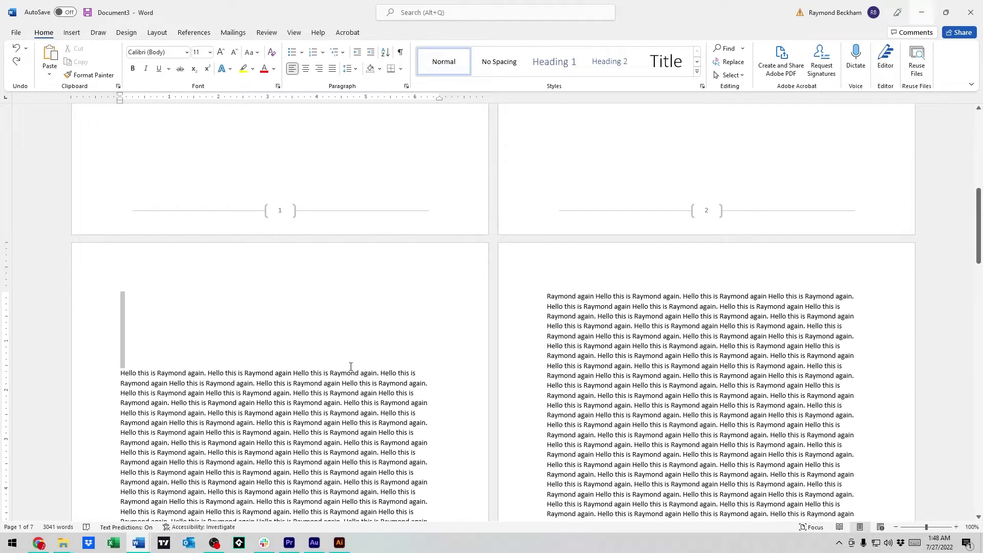
key("Delete")
Step: Check the six-page layout and open the page 1 footer for editing
scroll(352, 226, "up", 4)
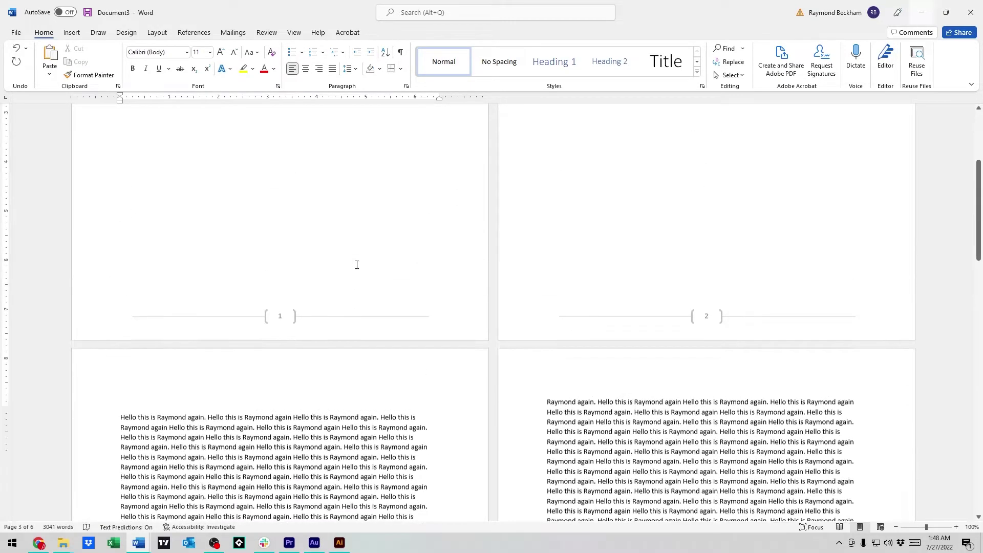
scroll(382, 304, "down", 13)
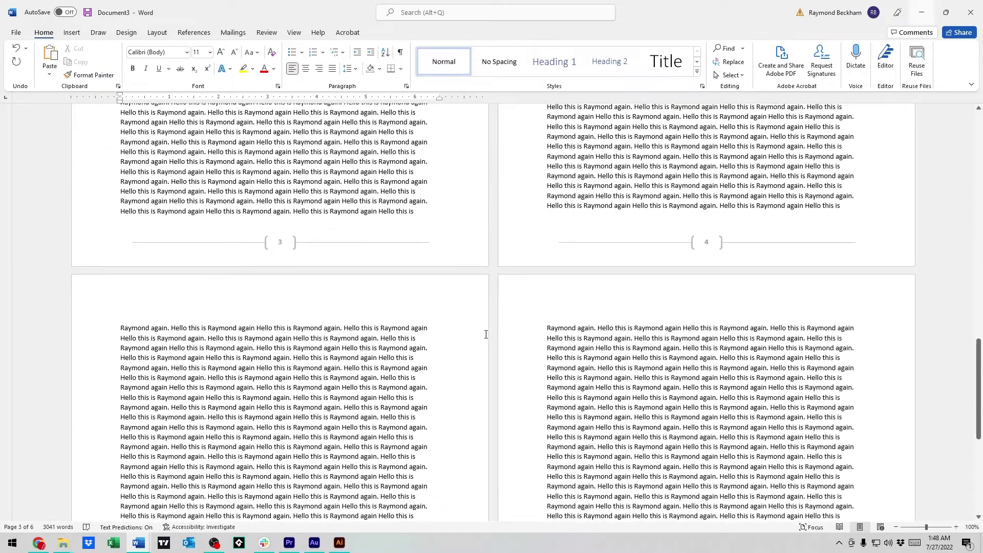
scroll(485, 328, "up", 16)
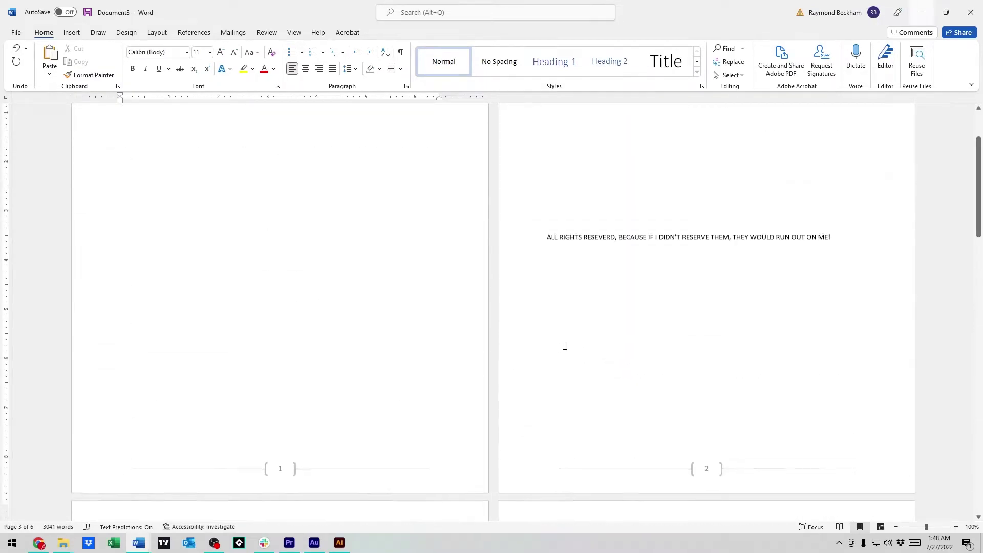
scroll(562, 311, "down", 5)
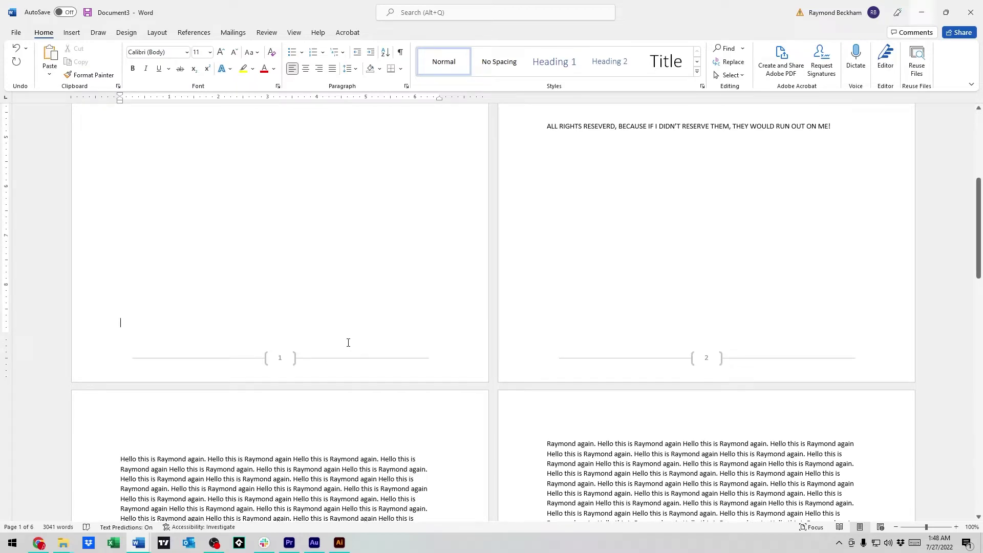
double_click(319, 358)
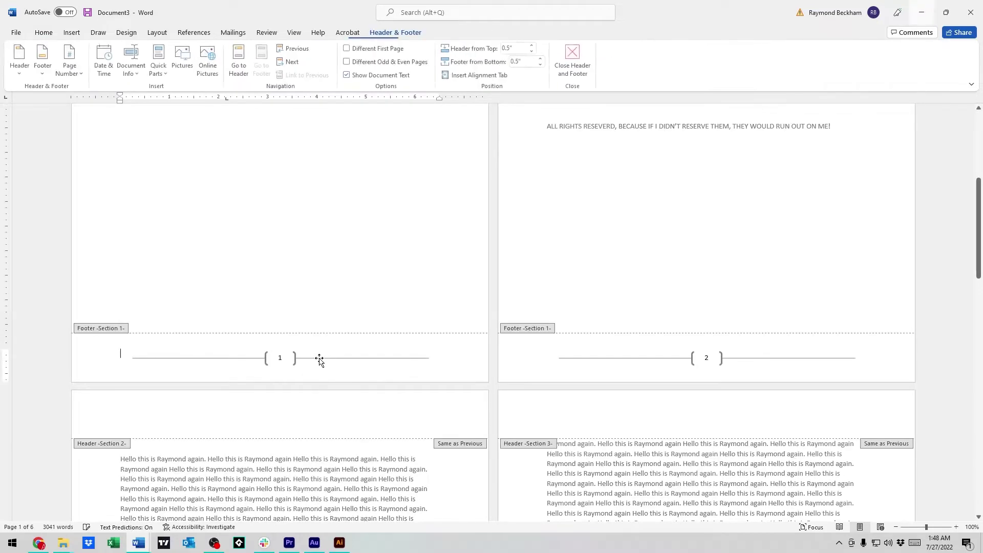
double_click(314, 314)
left_click(72, 32)
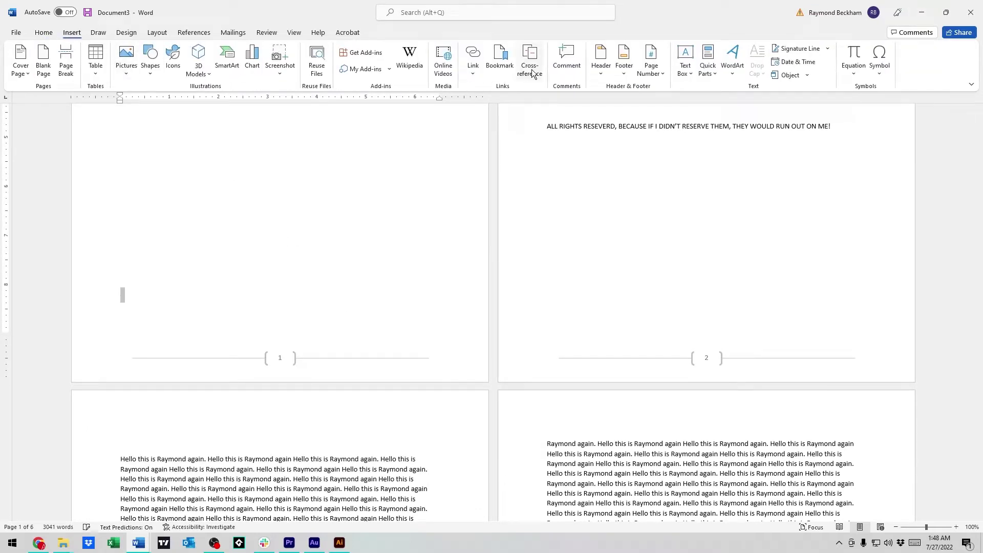
left_click(657, 71)
mouse_move(684, 103)
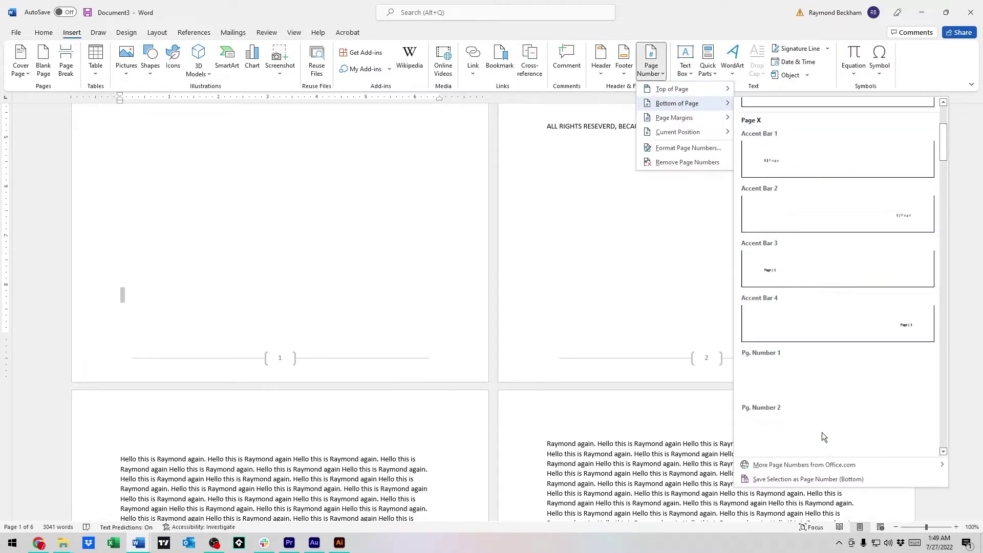
left_click(362, 248)
scroll(432, 281, "down", 1)
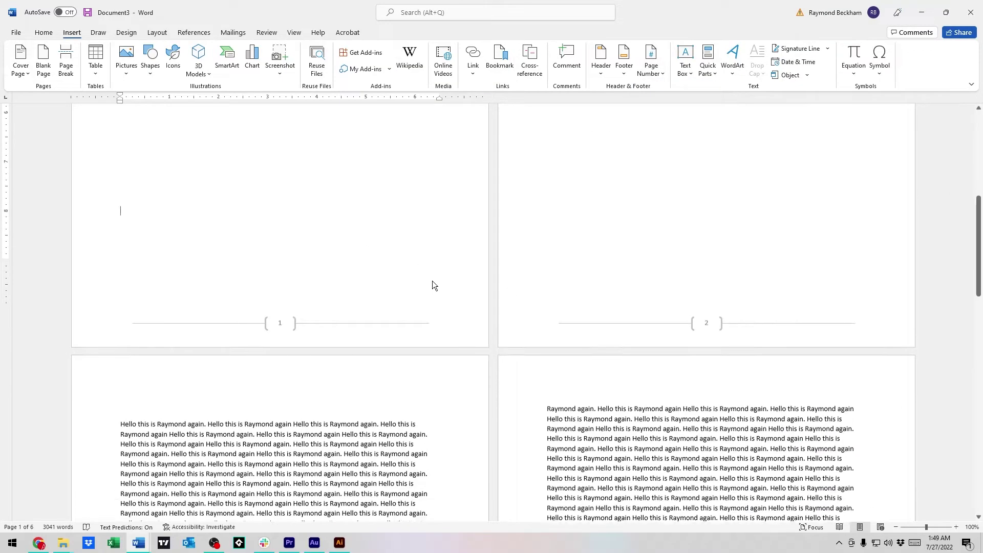
scroll(432, 280, "down", 10)
scroll(436, 320, "down", 2)
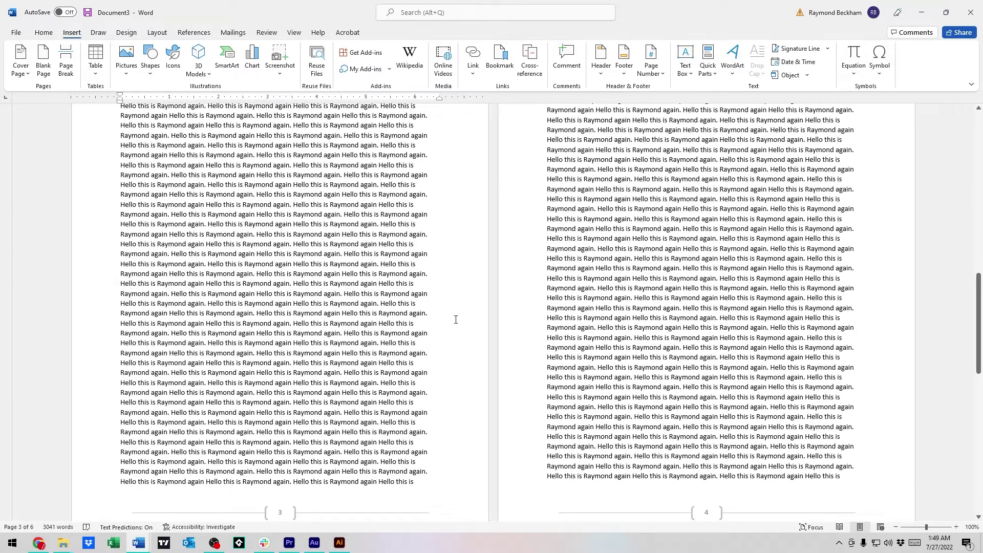
scroll(455, 319, "down", 3)
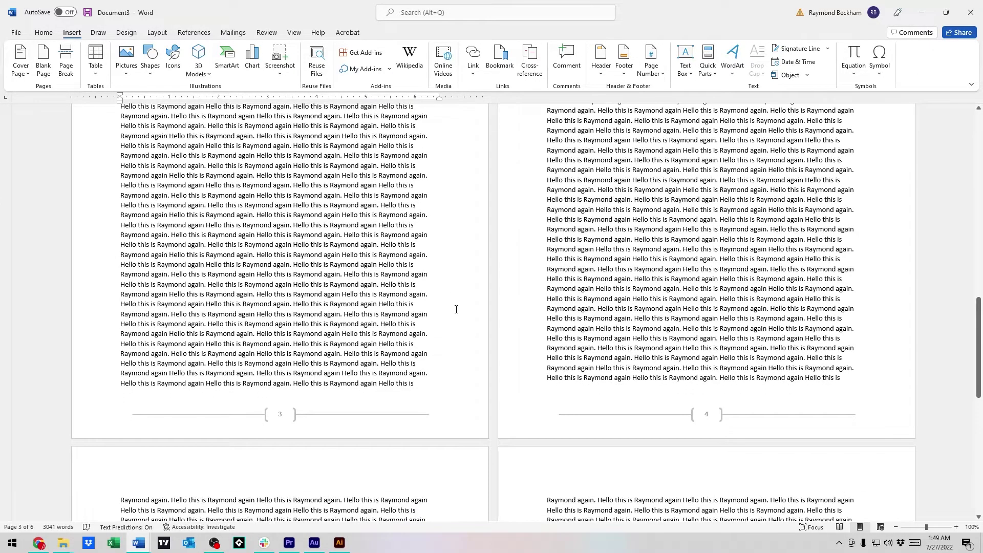
scroll(456, 310, "down", 3)
scroll(536, 307, "up", 10)
scroll(561, 320, "down", 1)
scroll(593, 277, "up", 7)
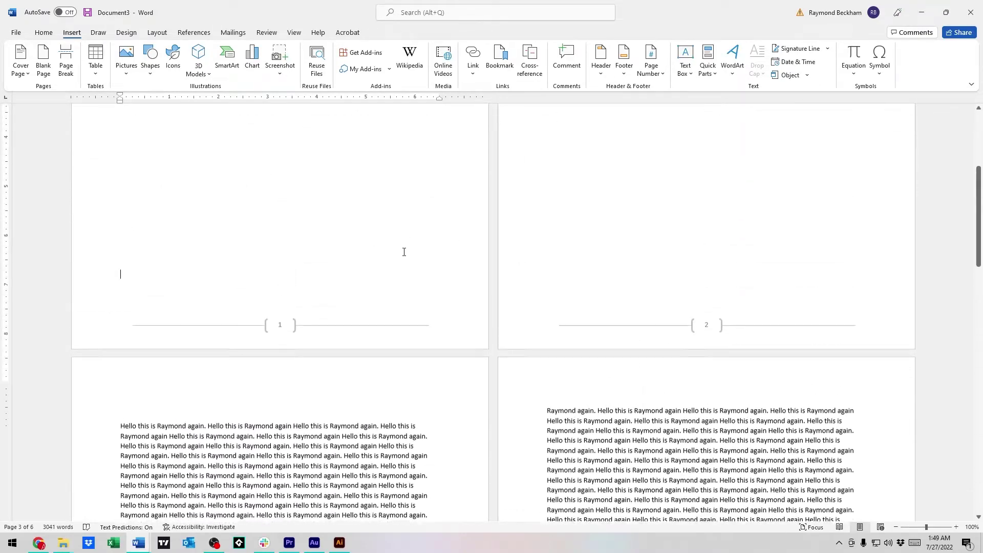
scroll(509, 325, "up", 3)
scroll(499, 317, "up", 2)
scroll(495, 317, "down", 5)
left_click(727, 301)
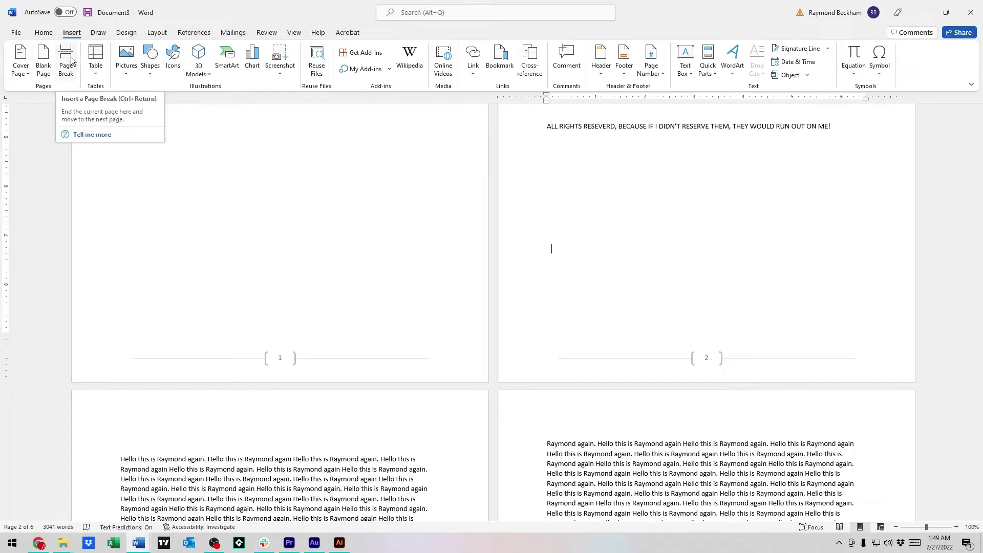
left_click(157, 33)
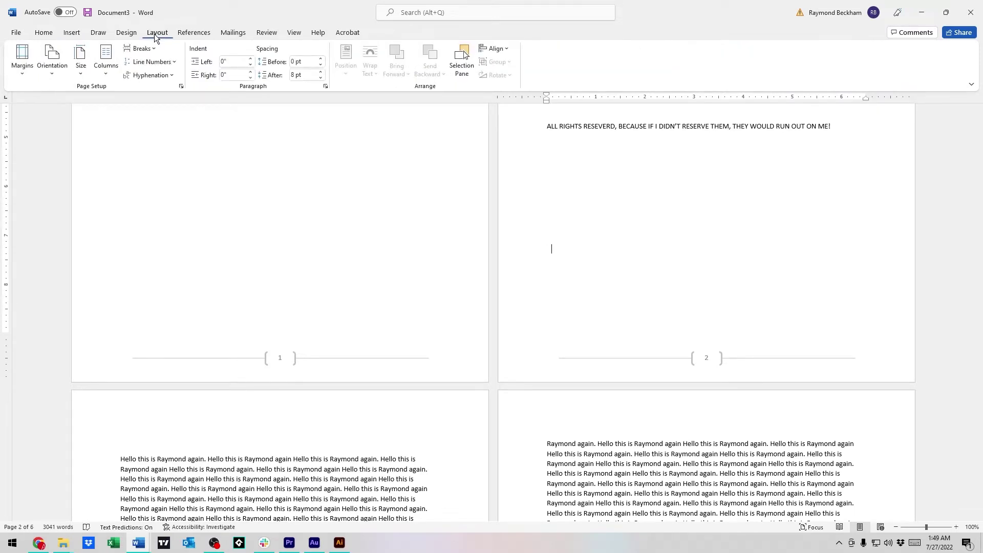
Step: Insert a Next Page section break on page 2 and undo the extra blank page
left_click(156, 48)
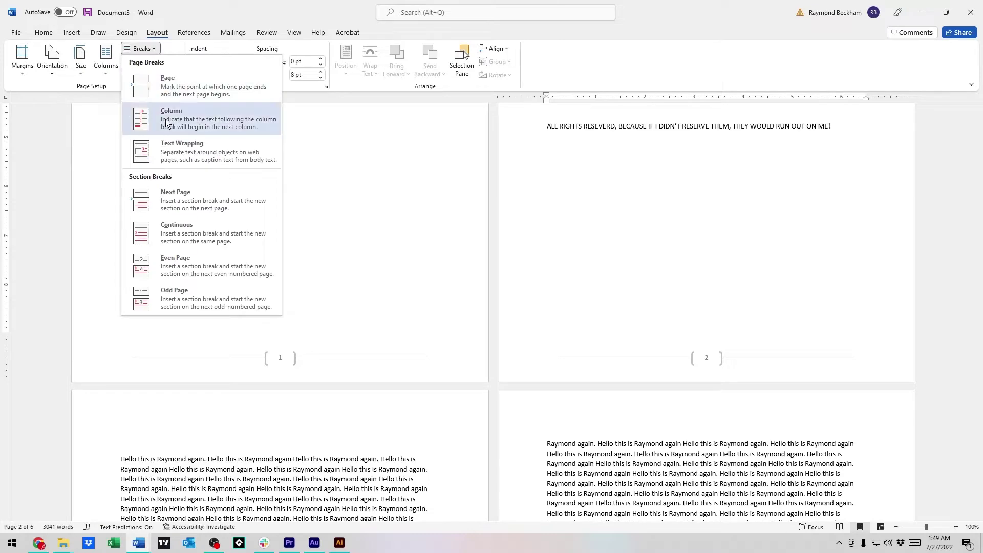
left_click(191, 204)
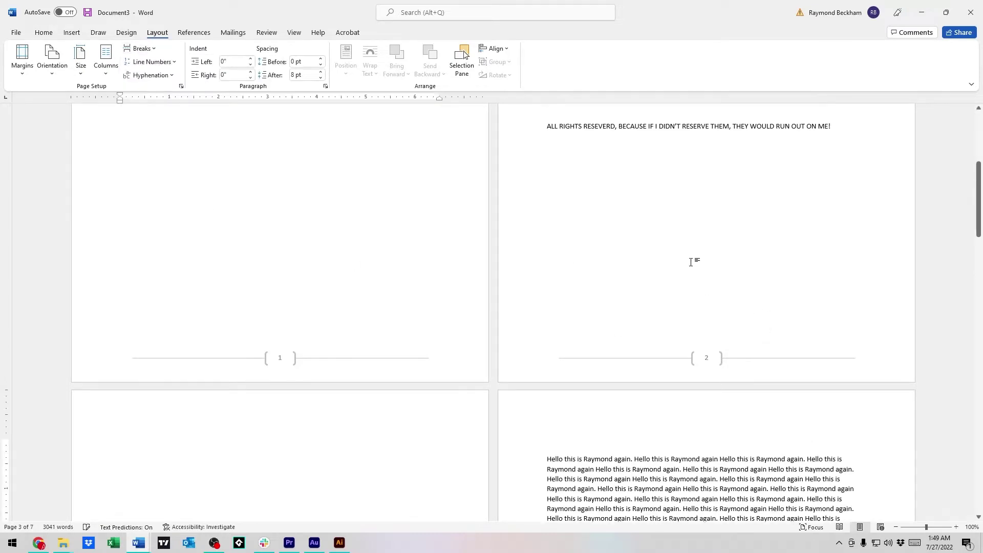
scroll(672, 280, "down", 2)
scroll(672, 281, "down", 1)
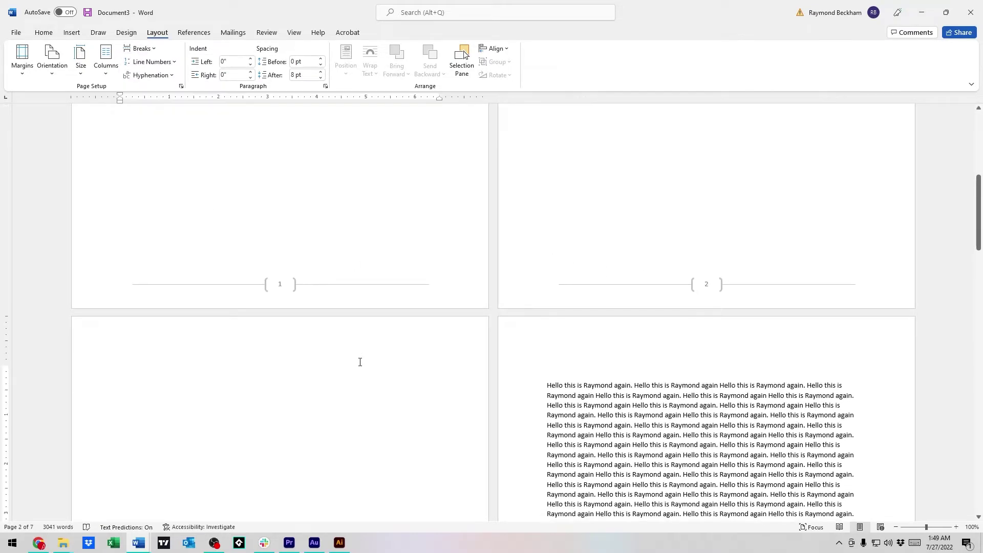
key("ctrl+z")
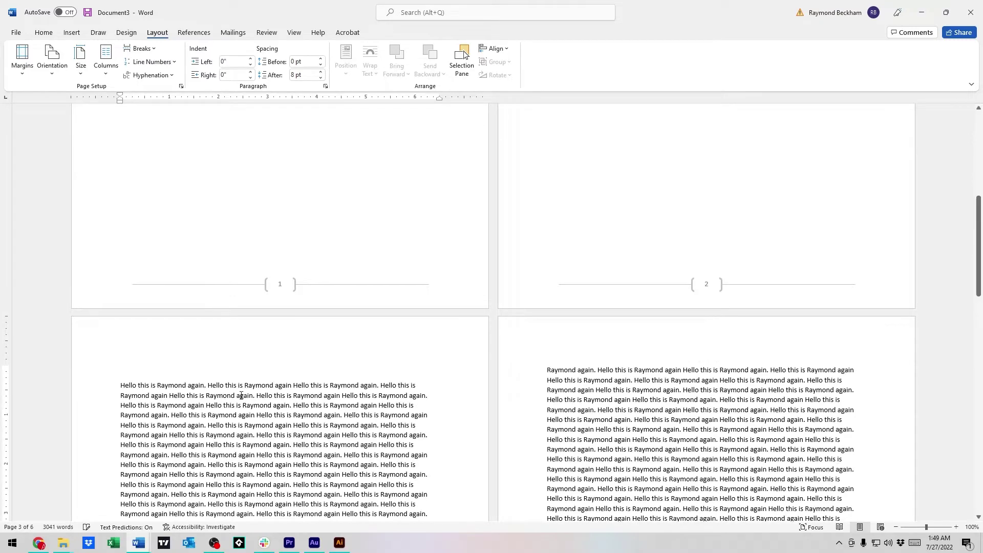
left_click(578, 259)
Step: Turn on formatting marks to reveal the section breaks
left_click(72, 32)
left_click(44, 32)
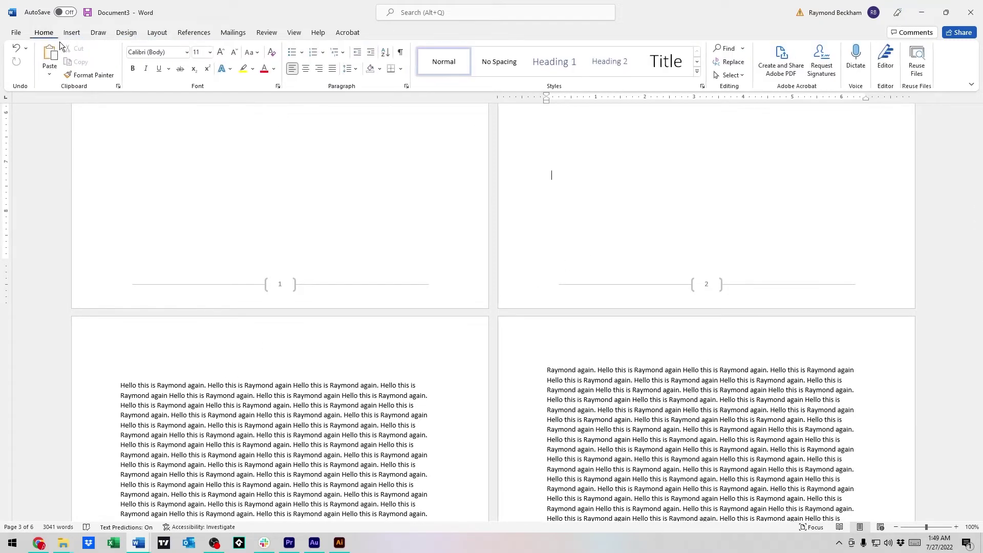
left_click(400, 51)
Step: Inspect the page 3 section break in the header and Page Setup settings
scroll(753, 235, "up", 3)
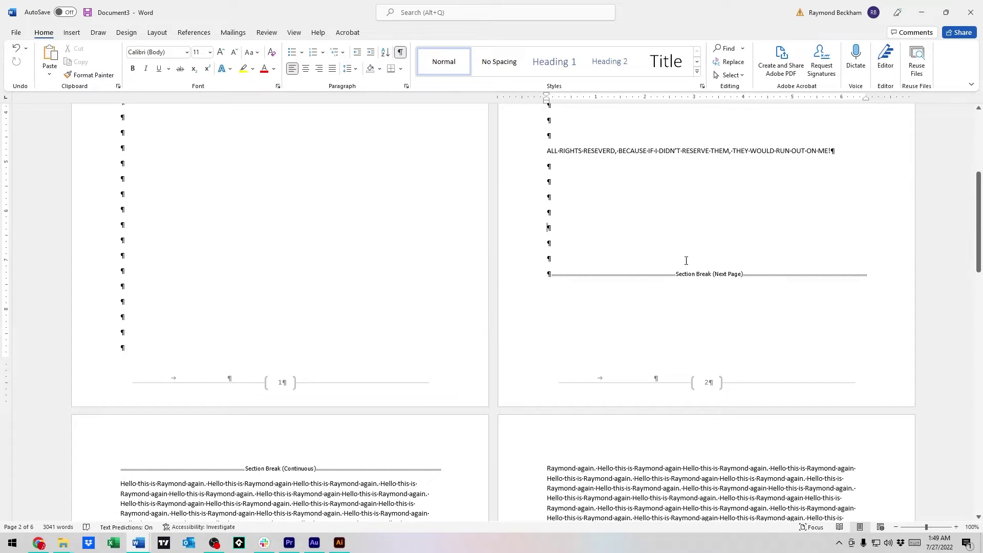
scroll(734, 275, "down", 2)
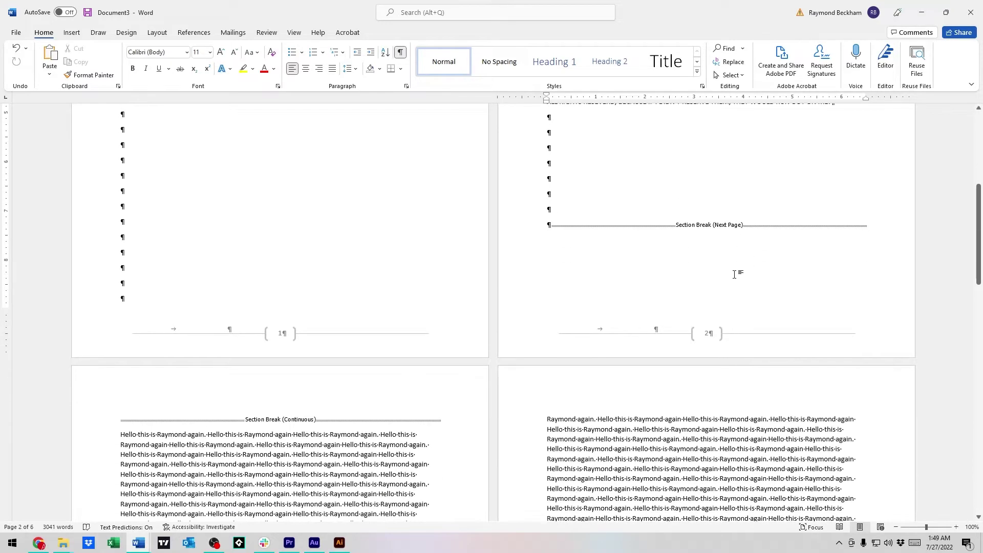
double_click(306, 409)
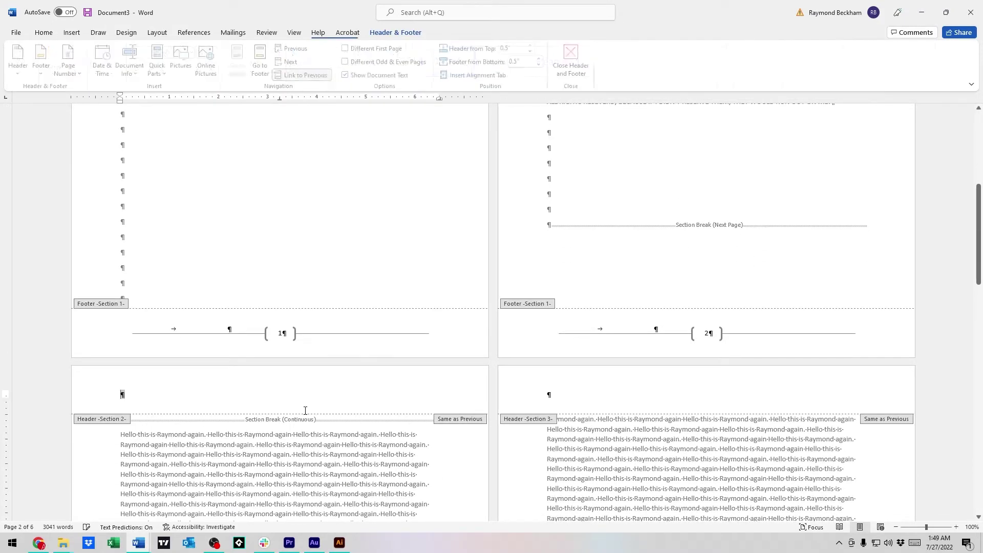
double_click(297, 420)
double_click(308, 419)
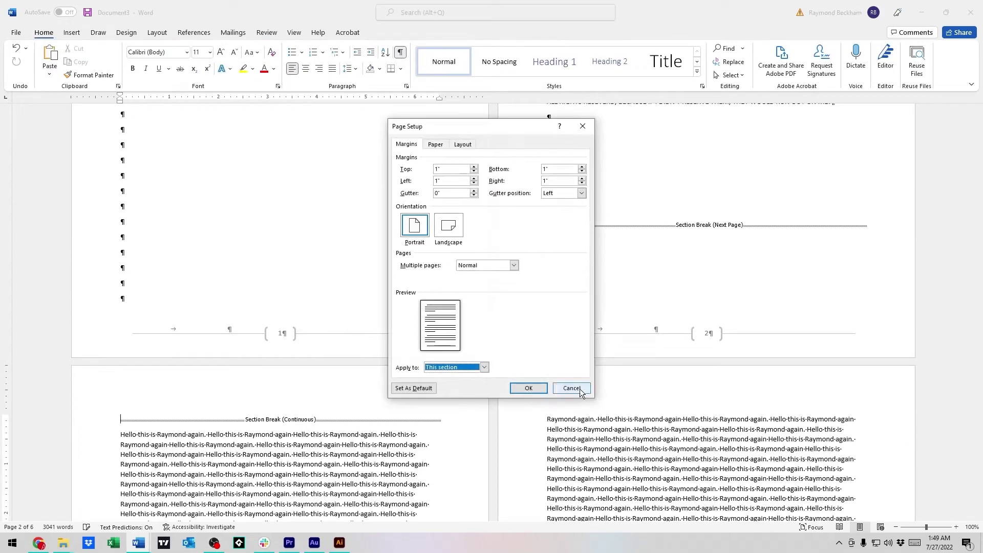
left_click(562, 389)
double_click(423, 425)
left_click(530, 389)
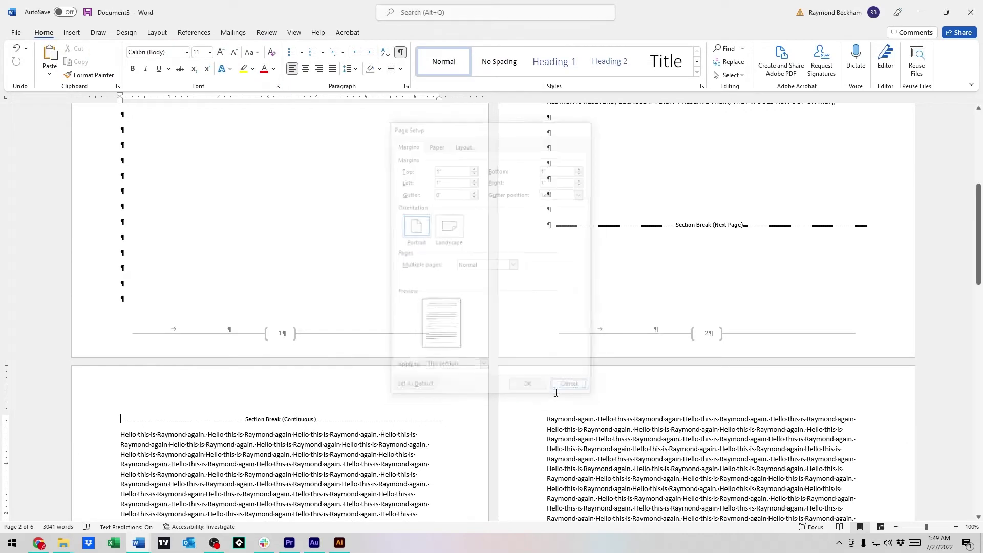
Step: Delete the continuous section break on page 2
left_click(612, 223)
key("Delete")
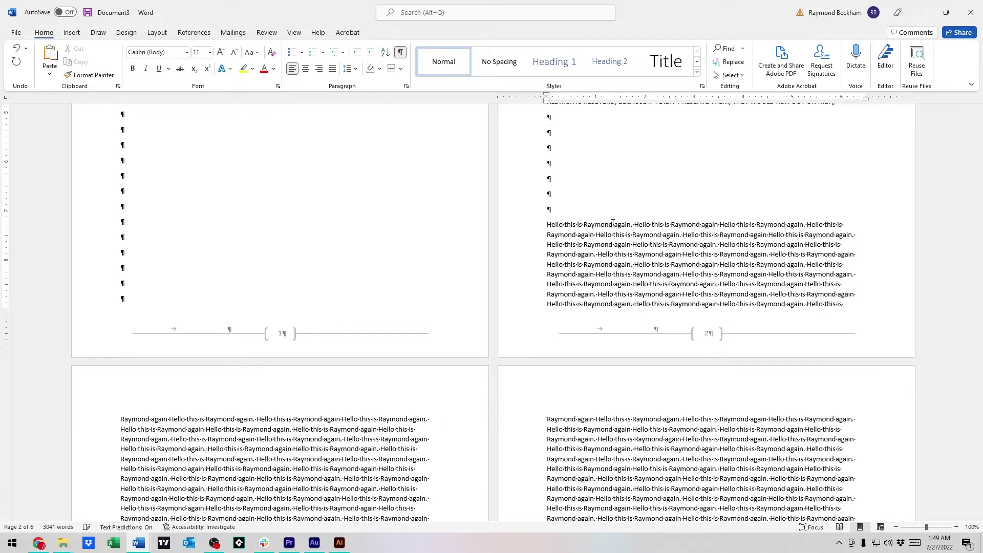
scroll(645, 220, "up", 3)
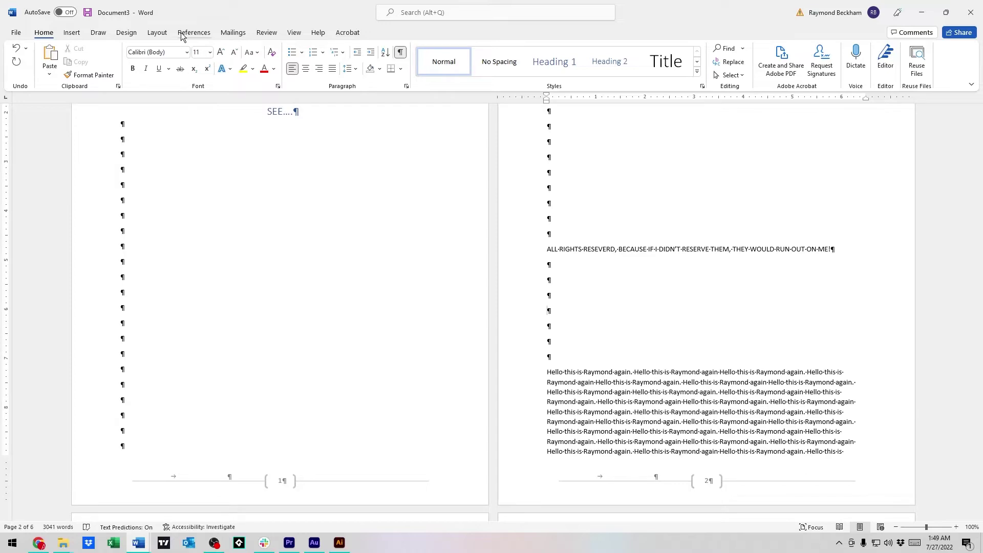
Step: Insert a Next Page section break and delete the empty paragraphs atop page 3
left_click(157, 32)
left_click(154, 48)
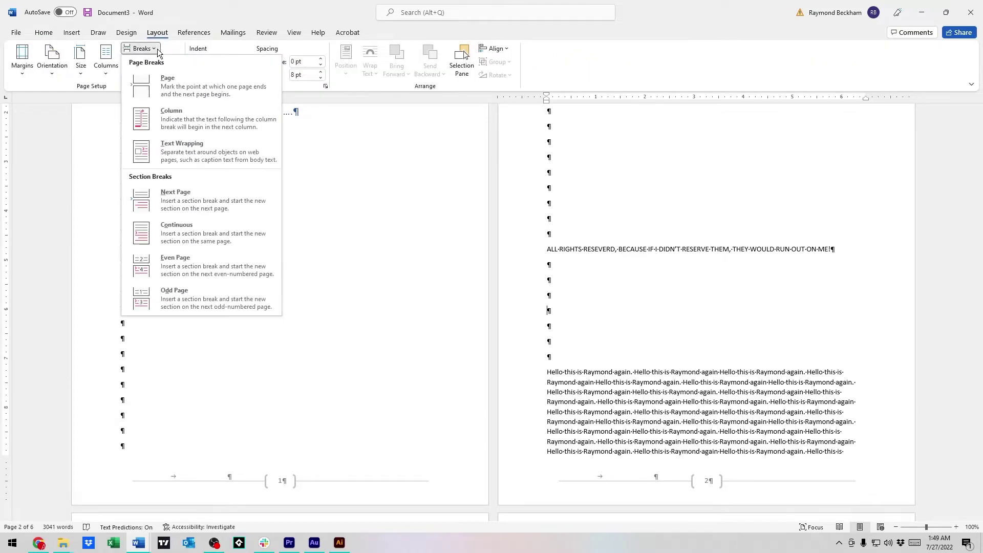
left_click(225, 197)
scroll(617, 297, "down", 3)
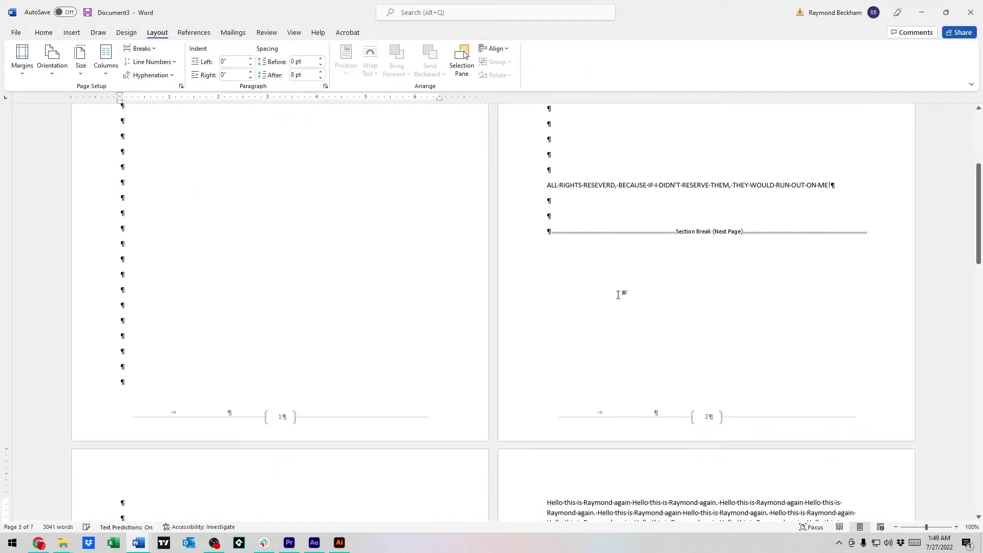
key("Delete")
key("Delete")
key("Delete")
key("Delete")
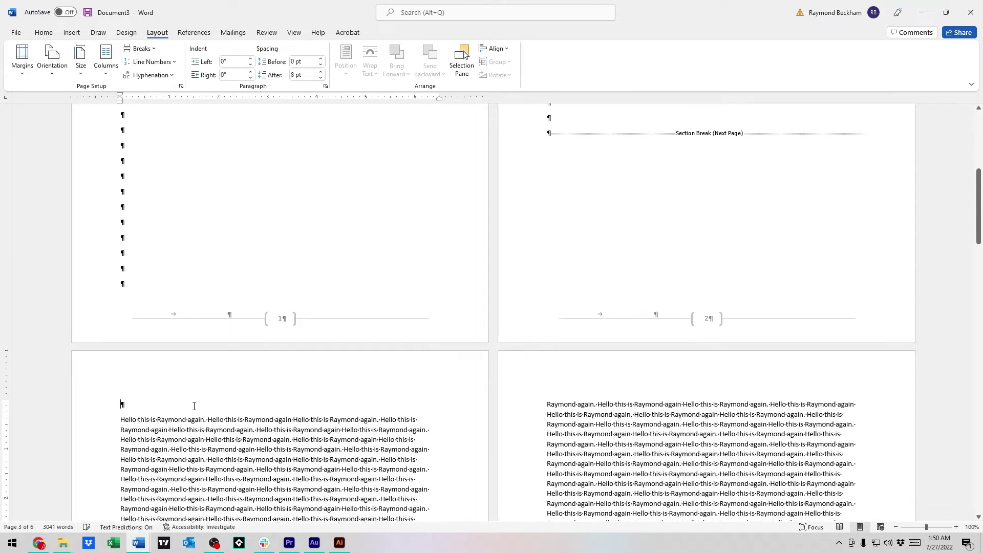
Step: Hide the formatting marks and review the pages
left_click(18, 32)
left_click(16, 29)
left_click(43, 32)
left_click(400, 54)
scroll(358, 355, "up", 10)
scroll(490, 331, "down", 8)
scroll(523, 311, "up", 8)
scroll(472, 241, "up", 1)
scroll(461, 252, "down", 6)
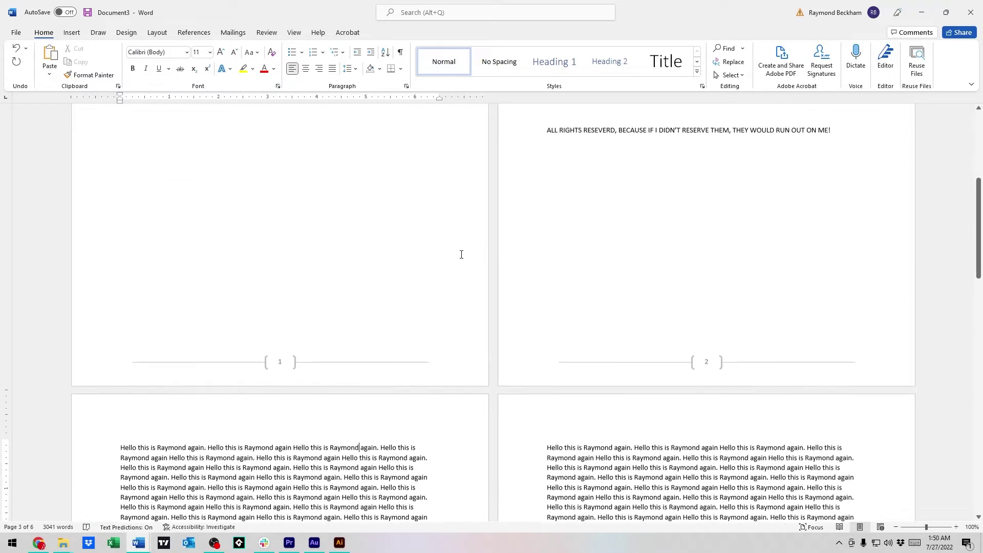
scroll(265, 406, "down", 4)
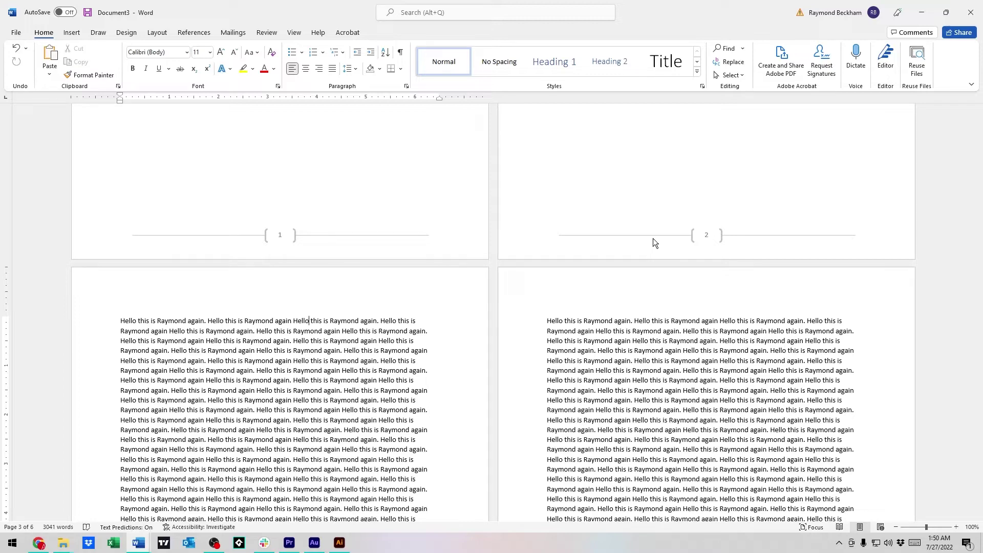
scroll(659, 238, "down", 10)
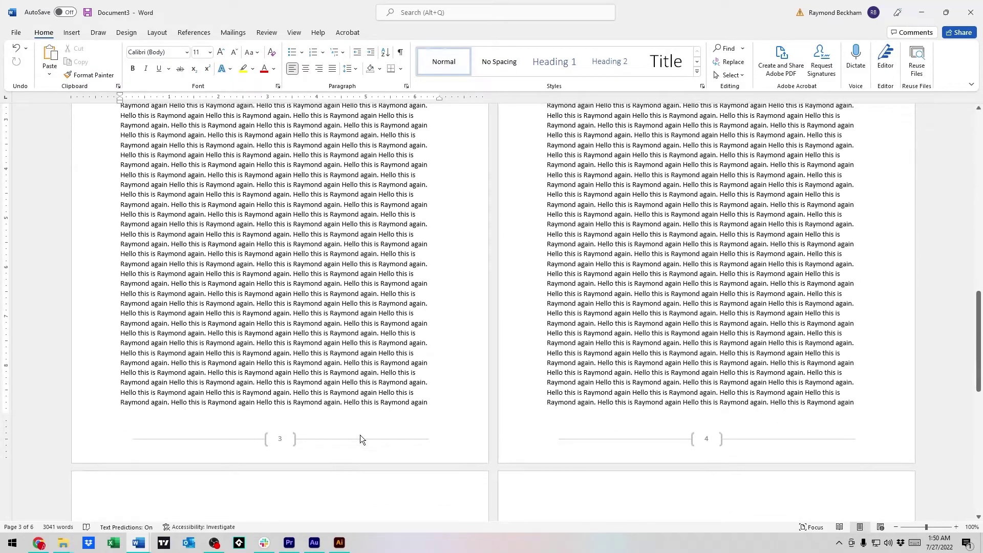
left_click(310, 451)
Step: Open footer editing and replace page 2's footer number with a fixed 4
double_click(304, 444)
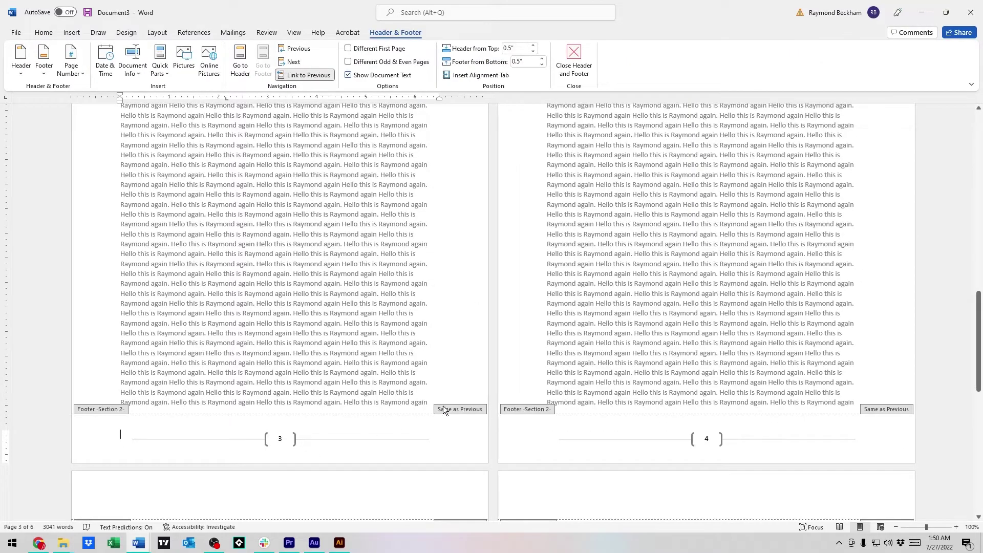
scroll(445, 405, "up", 18)
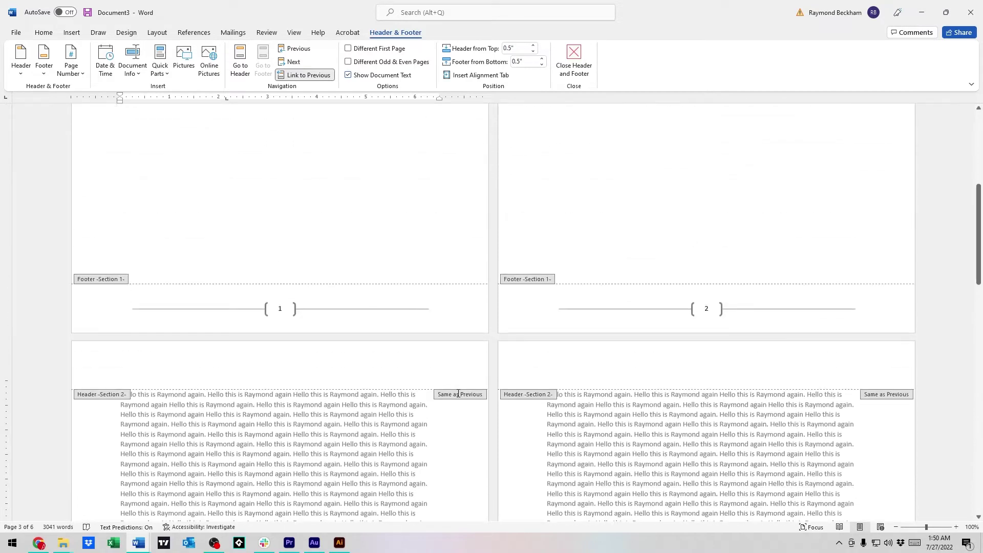
scroll(438, 405, "down", 18)
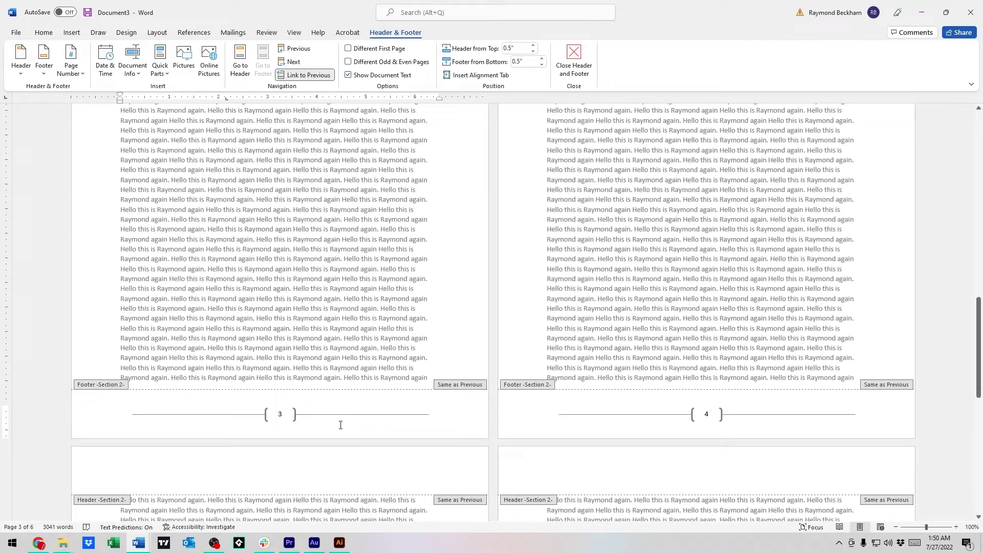
scroll(410, 422, "up", 18)
scroll(501, 394, "down", 18)
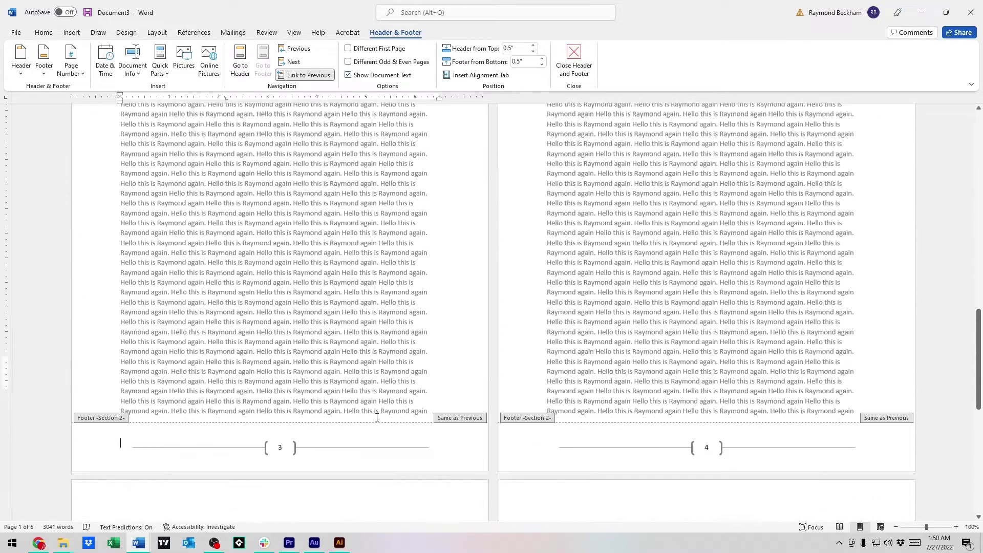
scroll(114, 353, "down", 3)
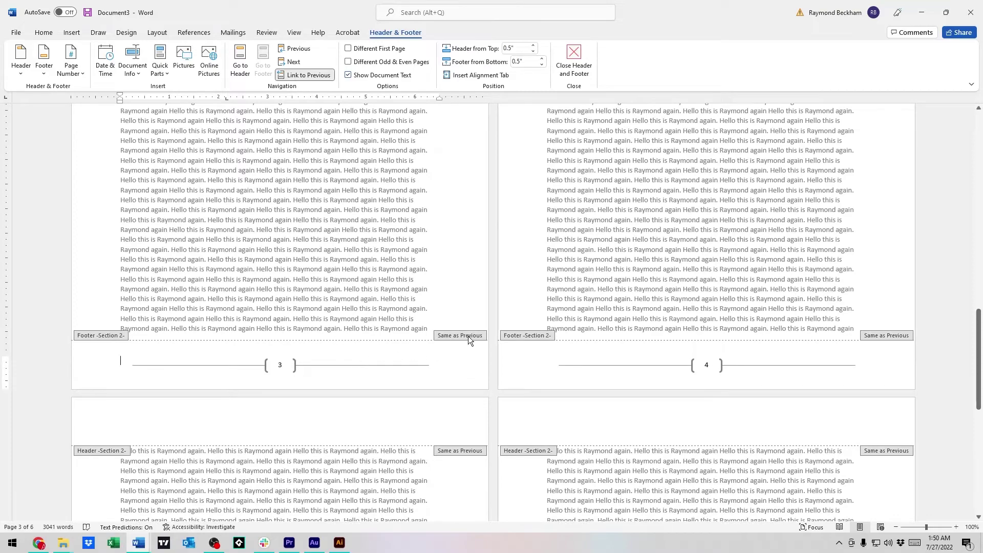
scroll(476, 343, "up", 20)
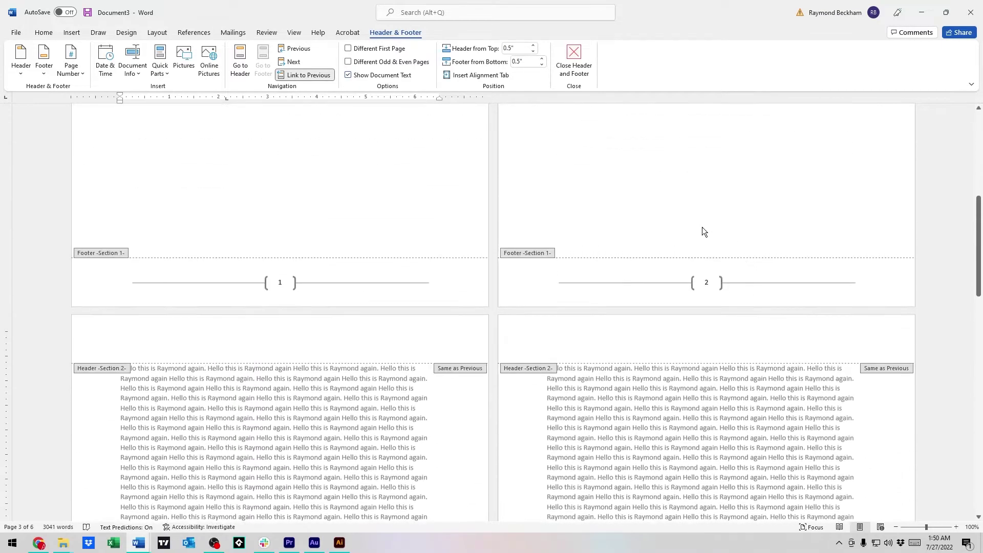
left_click(706, 284)
type("4")
left_click(533, 279)
Step: Check the page 3 footer, then close and reopen footer editing
scroll(651, 398, "down", 5)
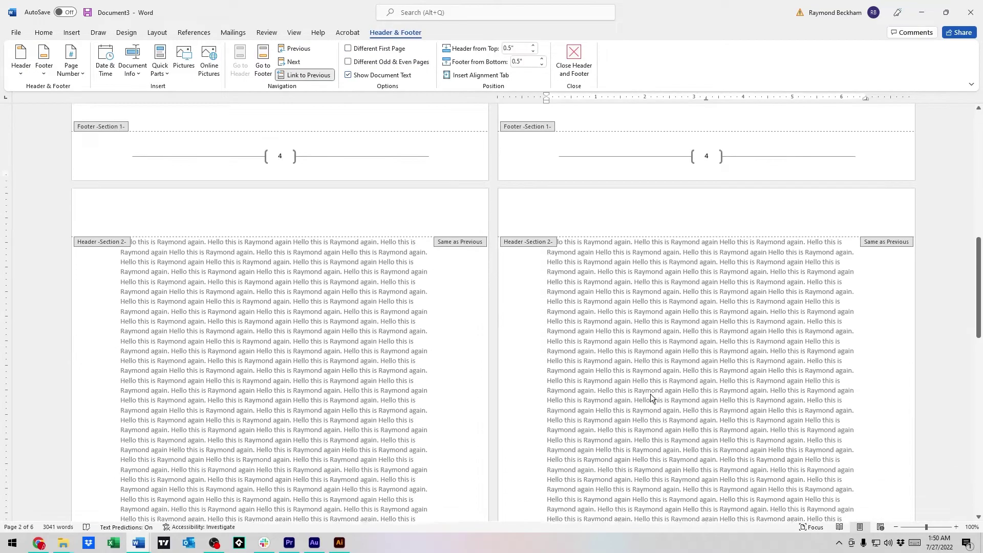
scroll(650, 396, "down", 12)
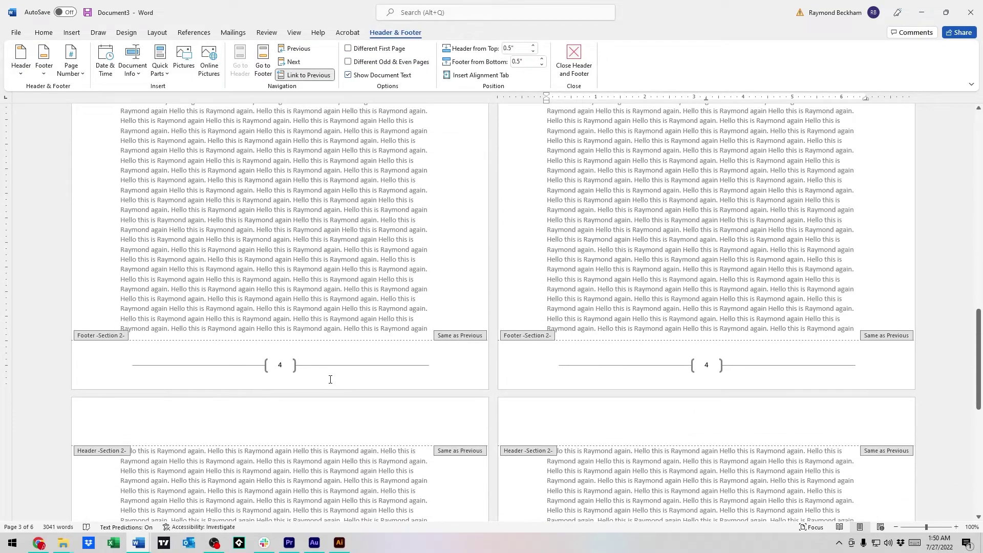
scroll(330, 379, "up", 2)
left_click(284, 413)
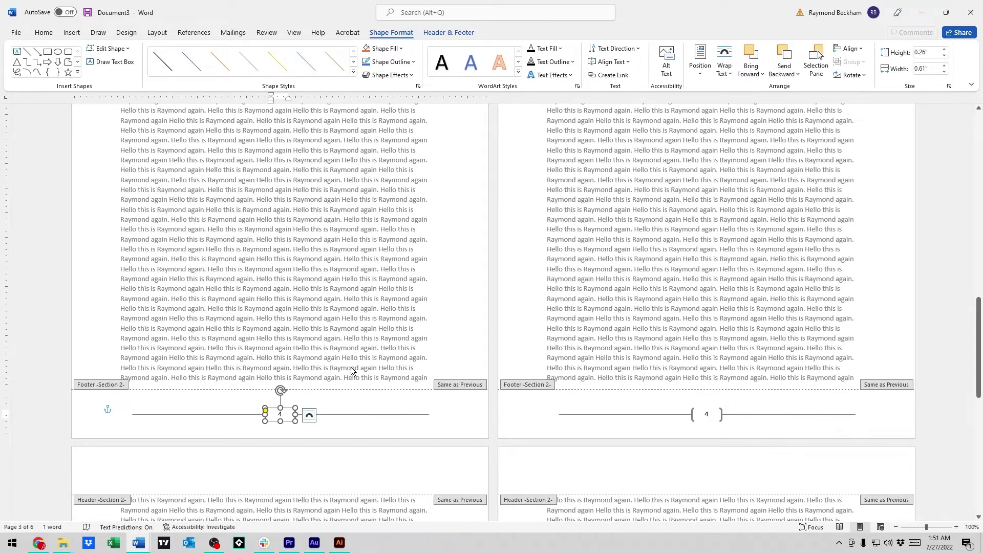
left_click(320, 412)
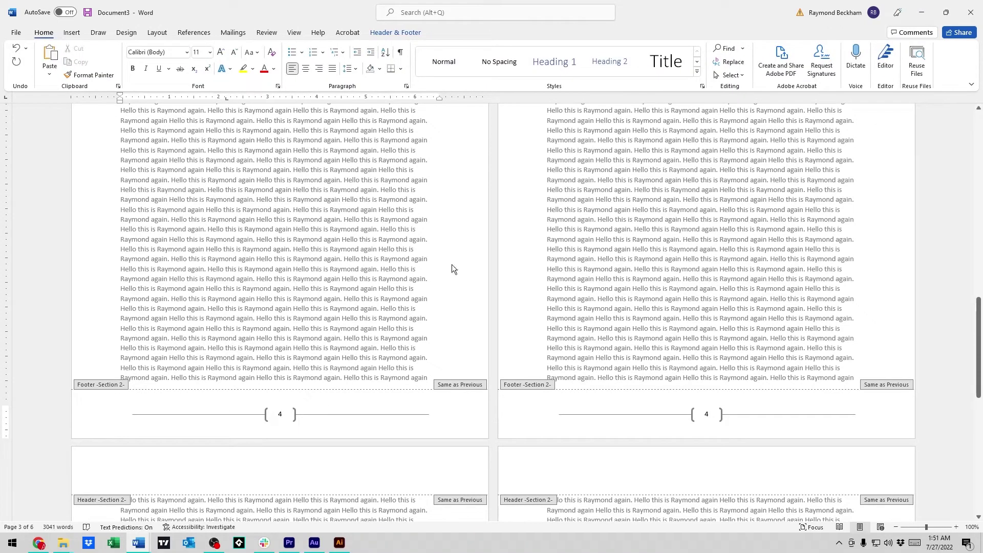
left_click(390, 32)
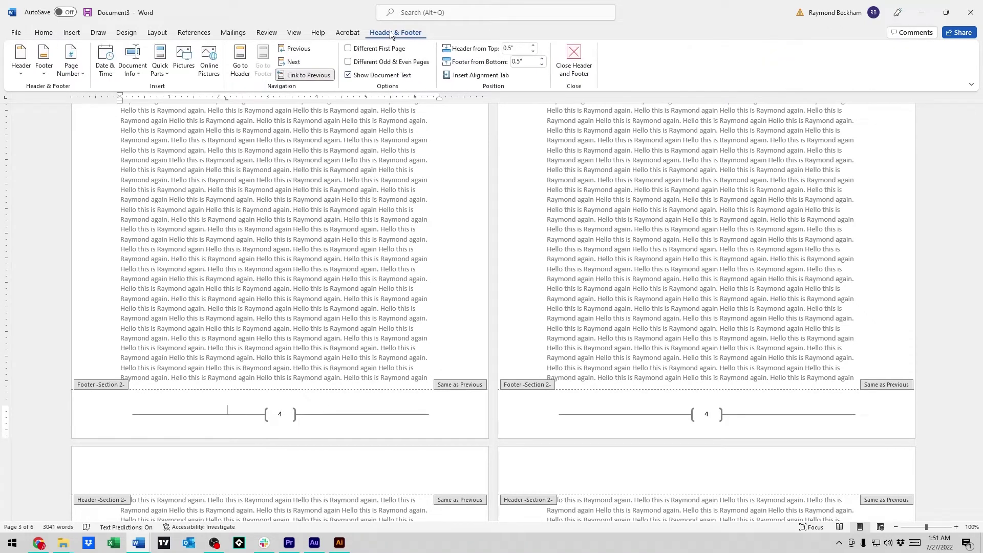
double_click(365, 320)
left_click(356, 412)
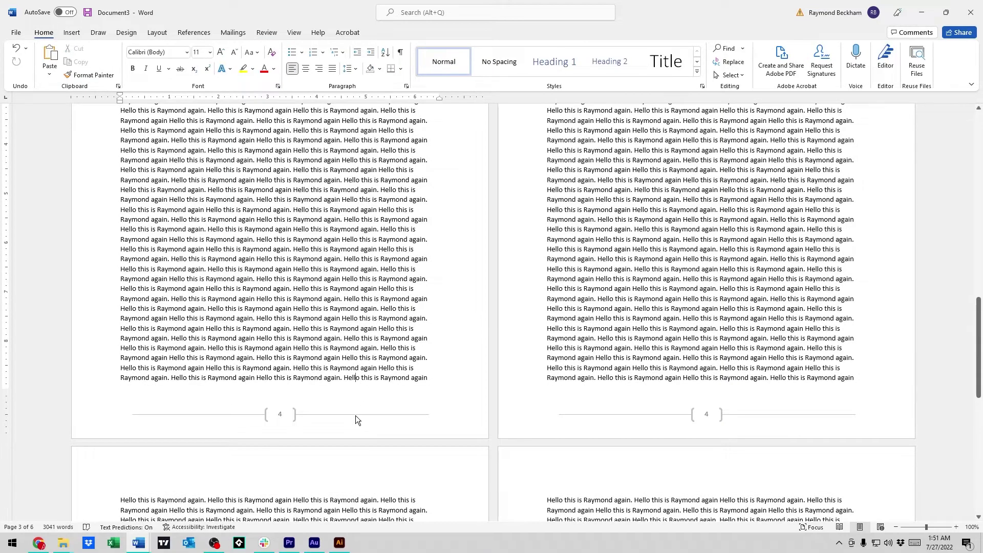
double_click(355, 416)
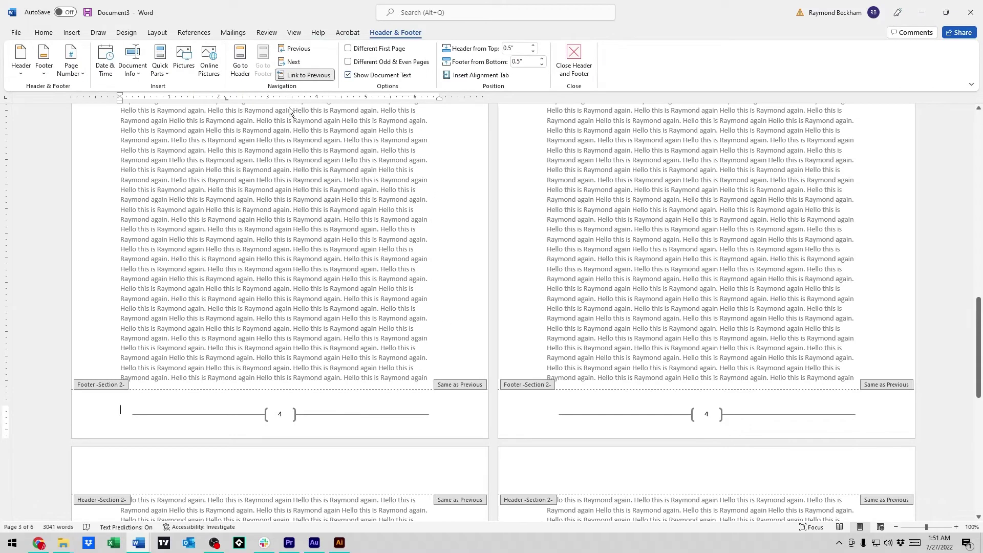
Step: Turn off Link to Previous for the section 2 footer
left_click(306, 75)
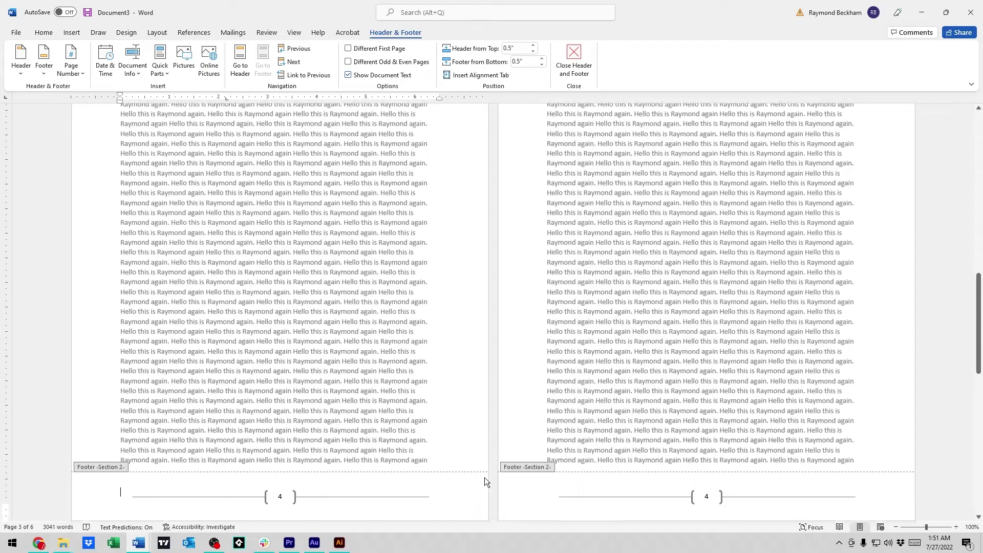
scroll(468, 425, "down", 9)
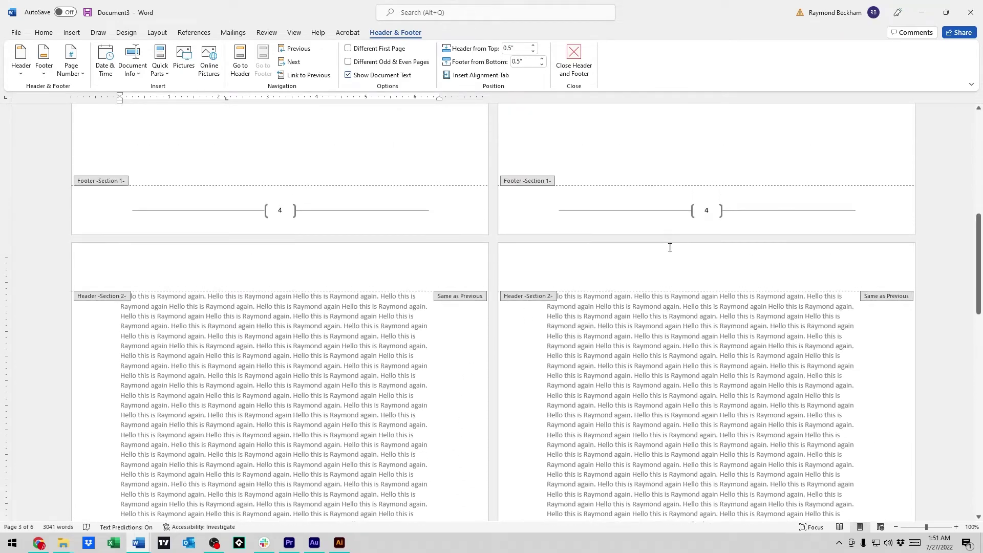
left_click(699, 212)
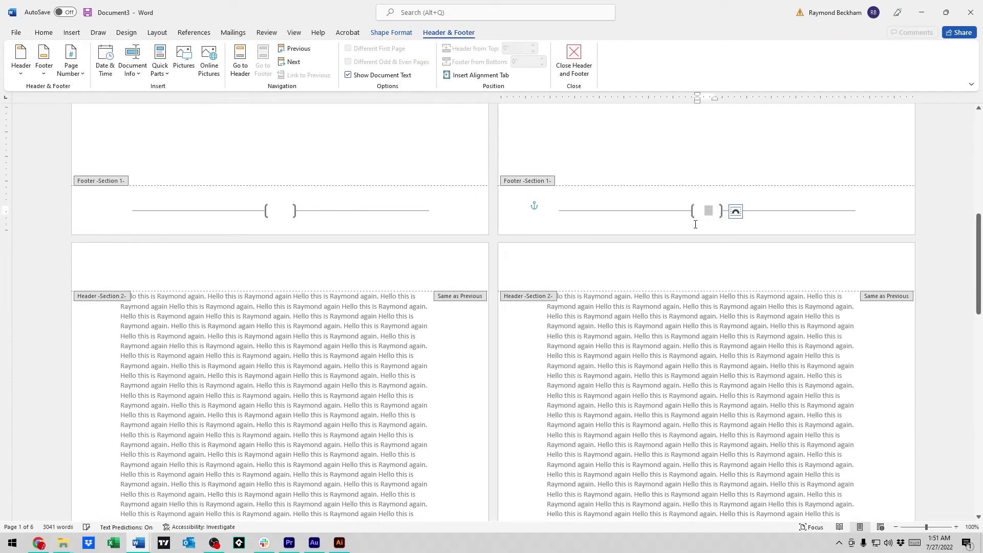
scroll(650, 317, "down", 8)
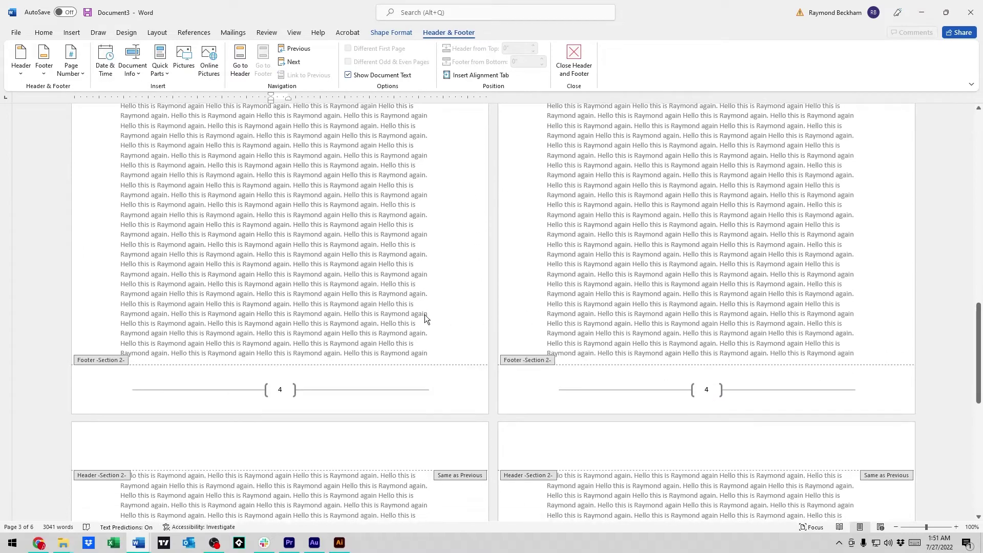
left_click(314, 385)
Step: Delete the whole page-number line from the section 2 footer
scroll(339, 370, "up", 6)
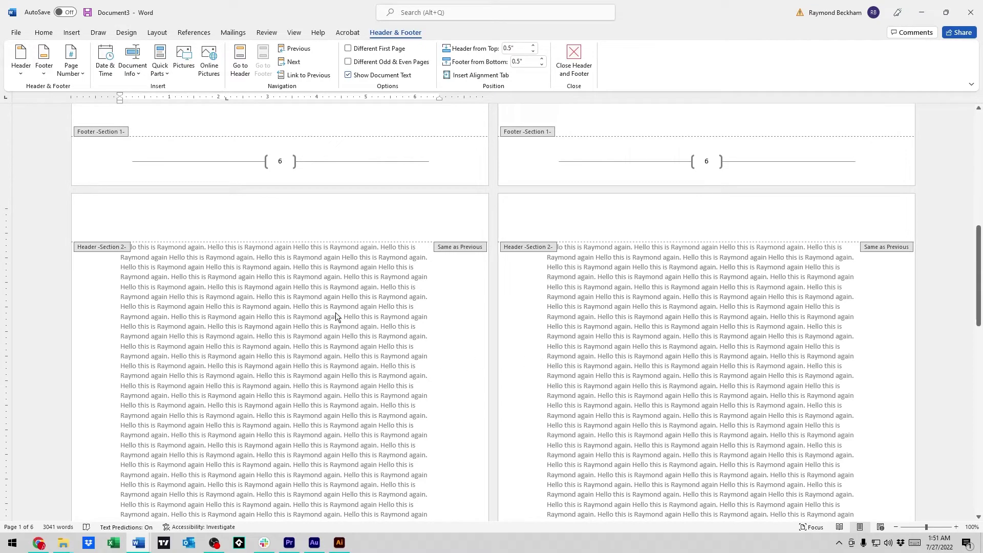
scroll(335, 312, "down", 8)
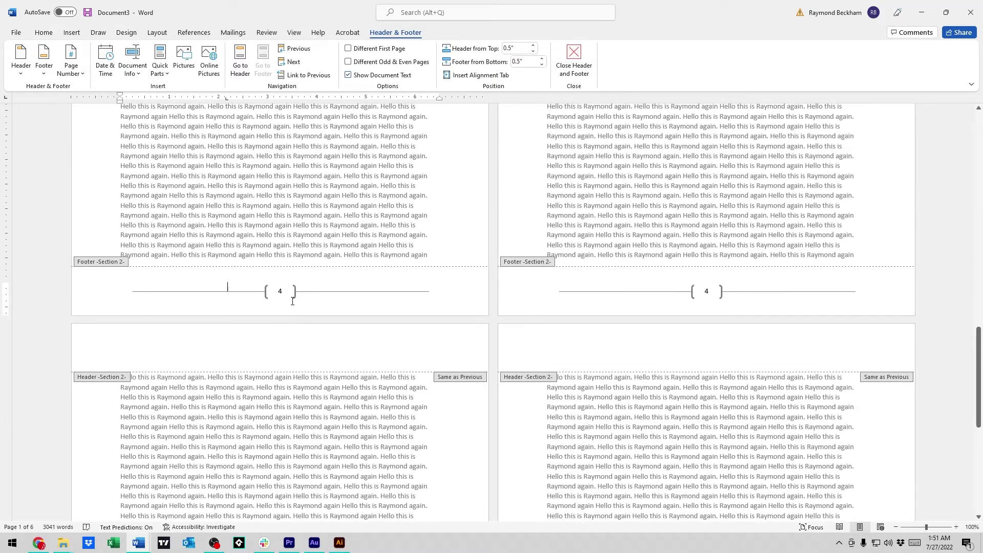
left_click(292, 301)
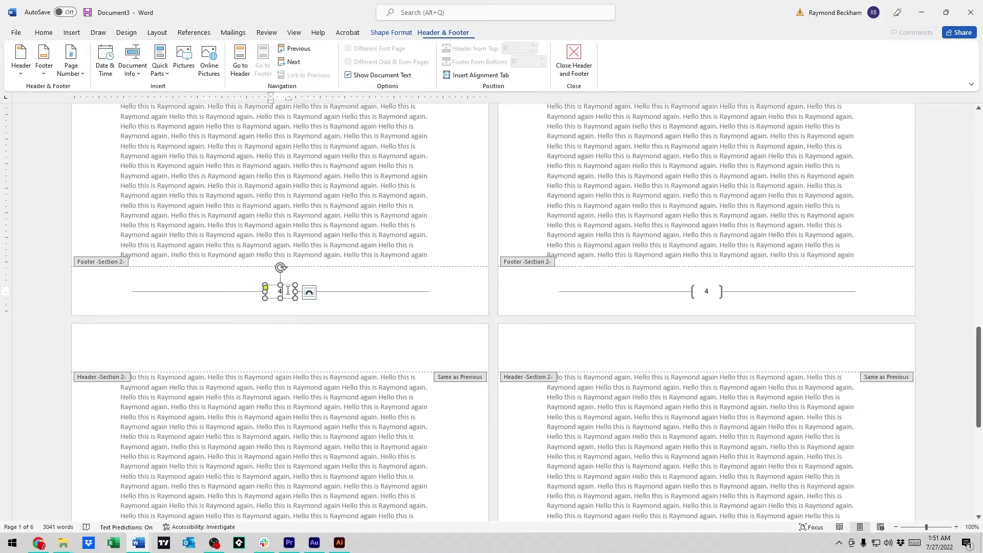
left_click(366, 292)
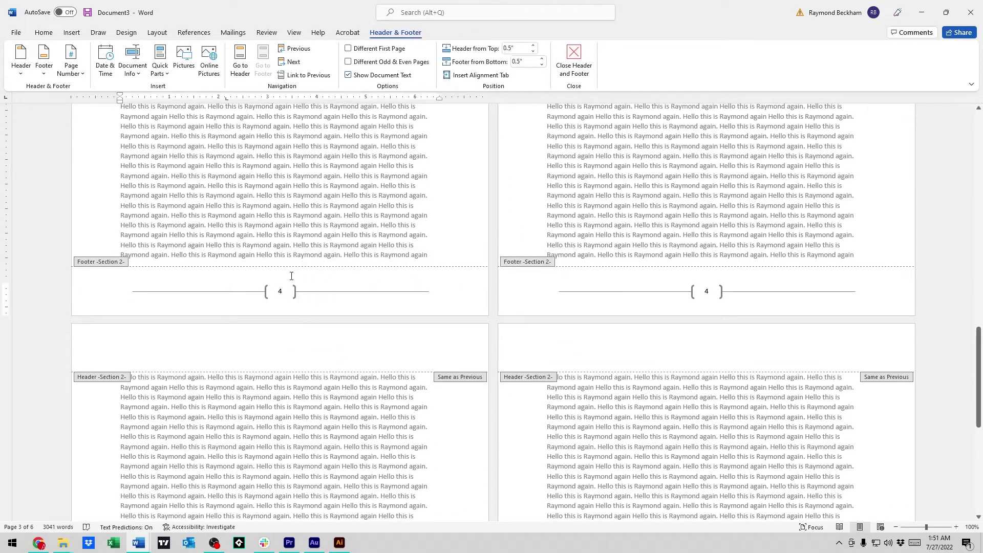
left_click_drag(169, 288, 473, 305)
key("Delete")
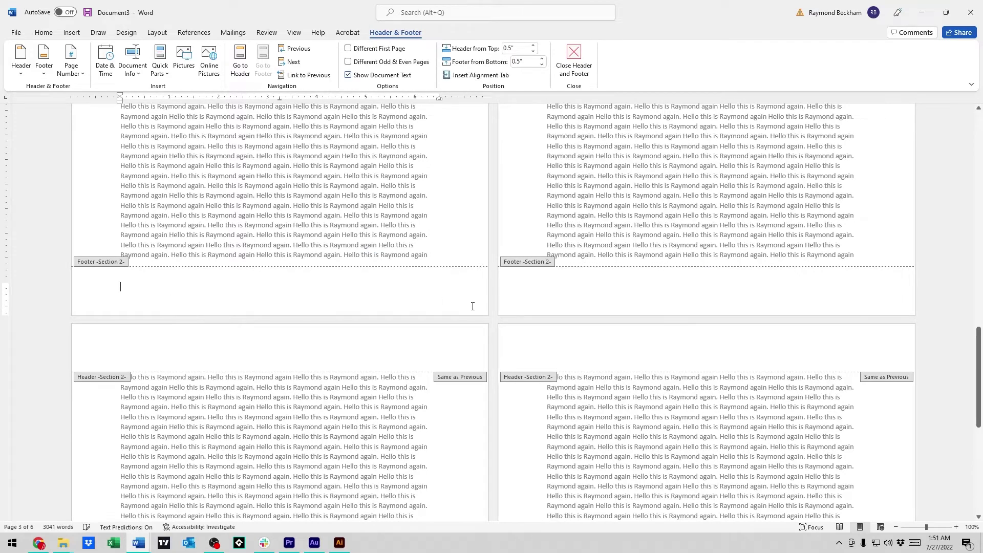
Step: Insert Brackets 2 bottom-of-page numbers and select page 3's footer number
left_click(75, 32)
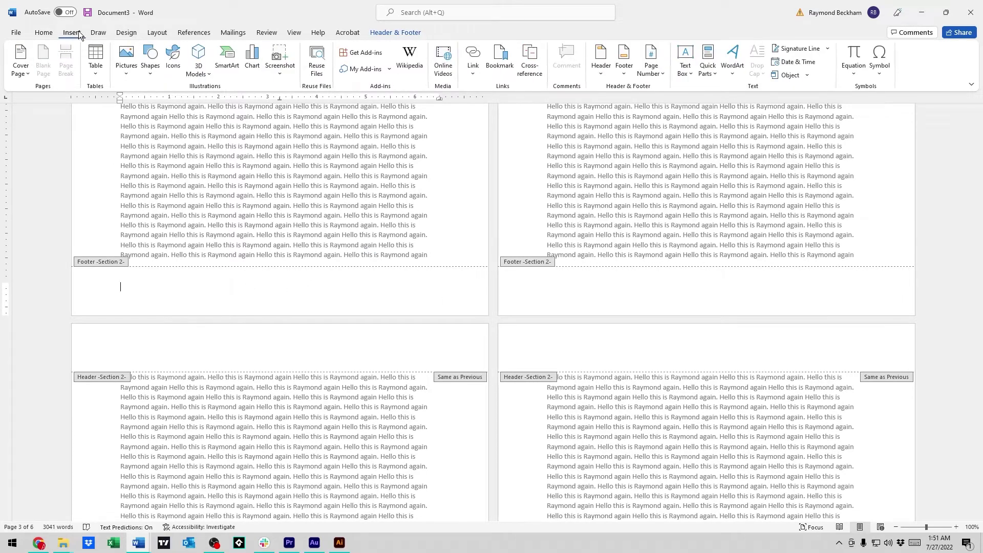
left_click(651, 60)
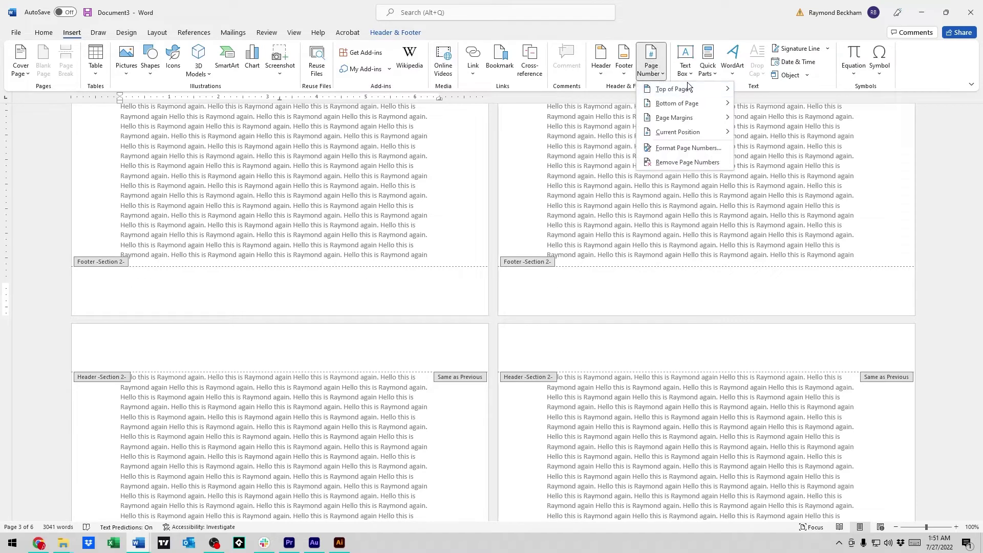
mouse_move(700, 104)
scroll(796, 174, "down", 15)
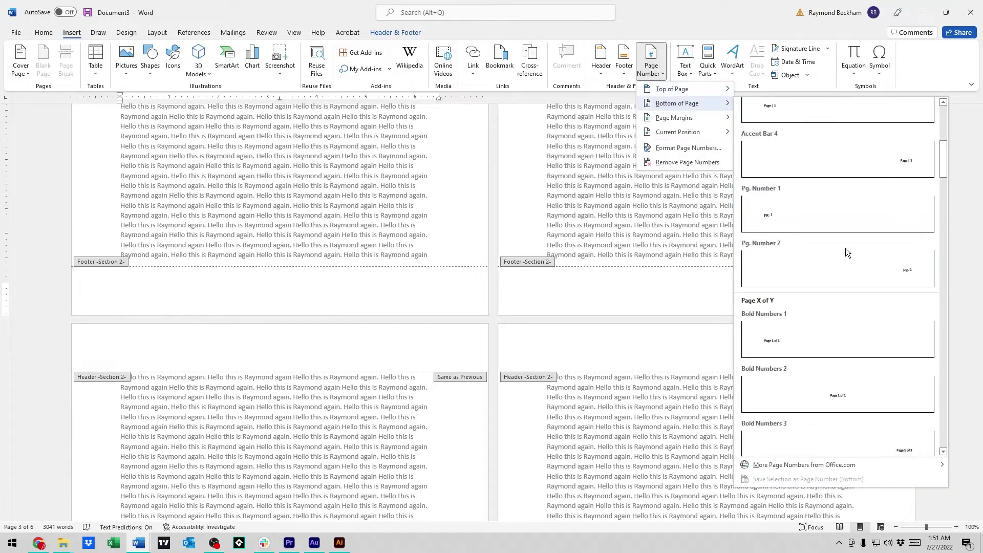
scroll(880, 268, "up", 10)
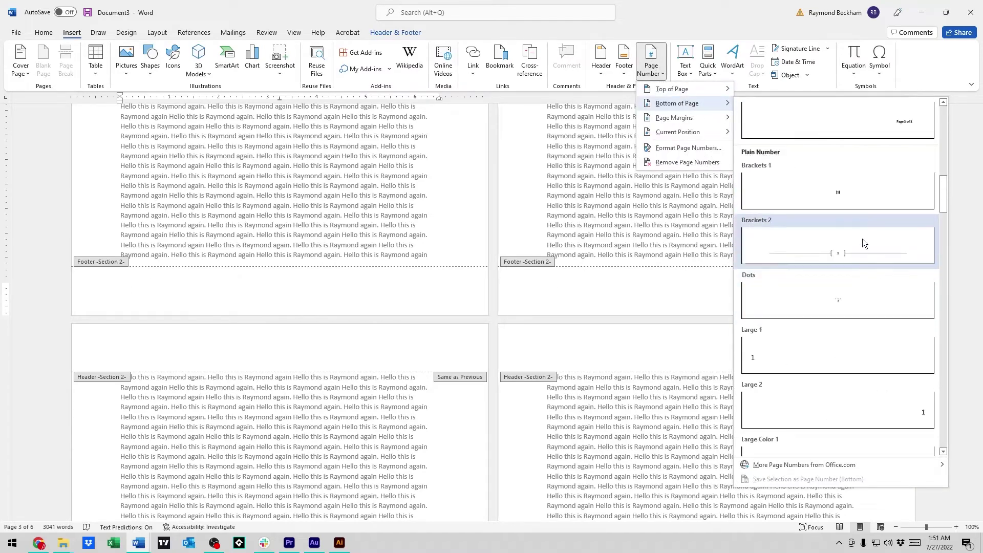
left_click(865, 240)
left_click(296, 295)
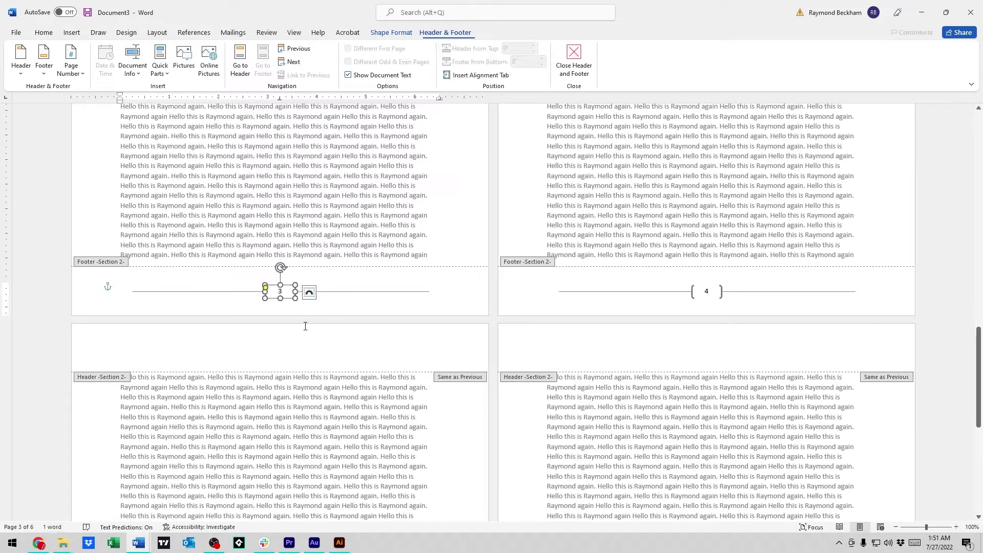
left_click(280, 291)
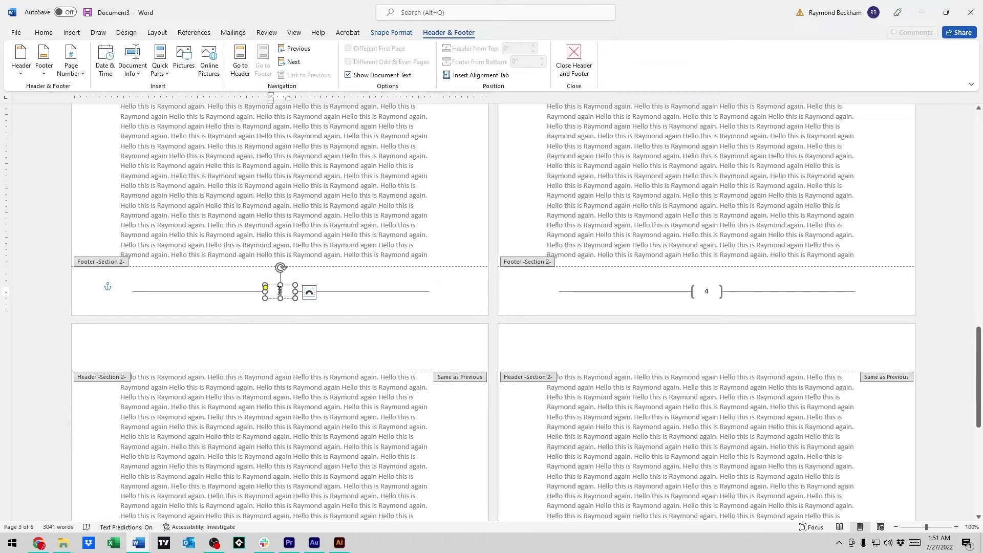
Step: Set section 2's page number format to start at 1
left_click_drag(280, 290, 292, 292)
right_click(280, 291)
key("Escape")
right_click(251, 291)
key("Escape")
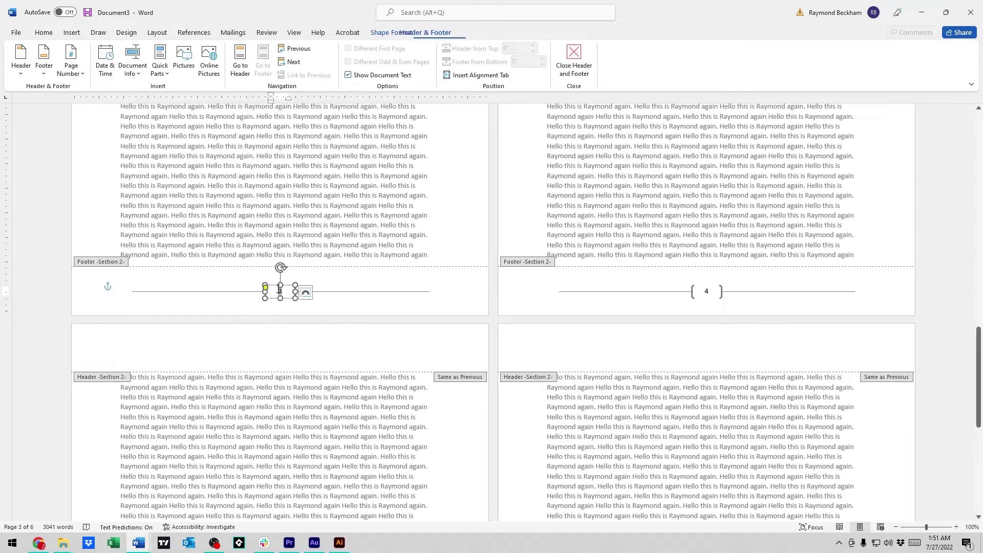
right_click(279, 289)
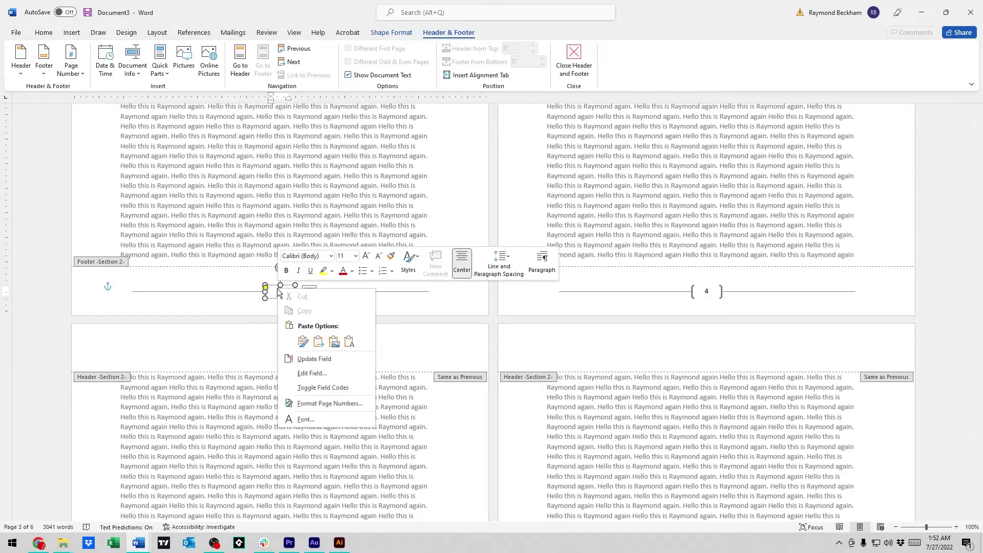
left_click(323, 403)
left_click(473, 298)
left_click(492, 320)
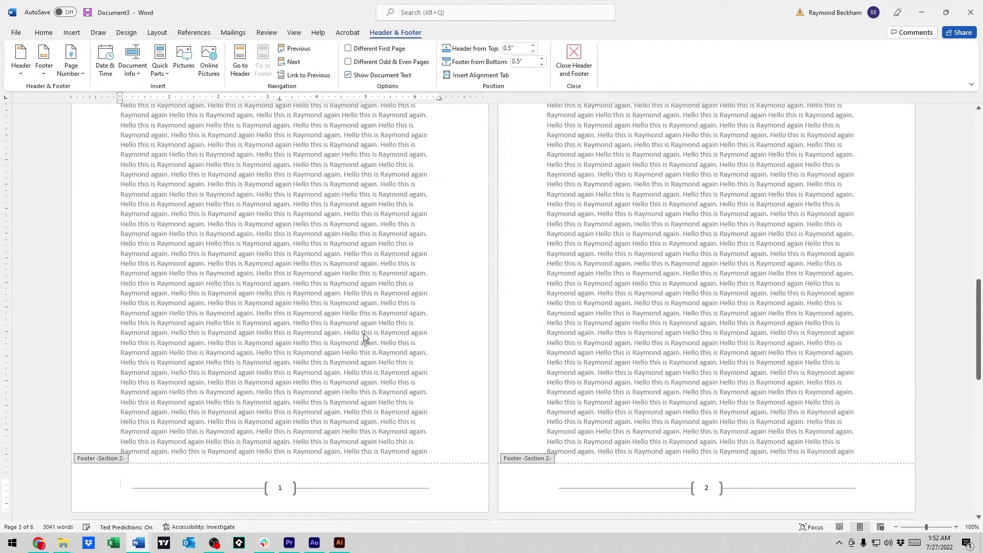
Step: Return to the body and reopen page 1's footer for editing
scroll(340, 359, "down", 4)
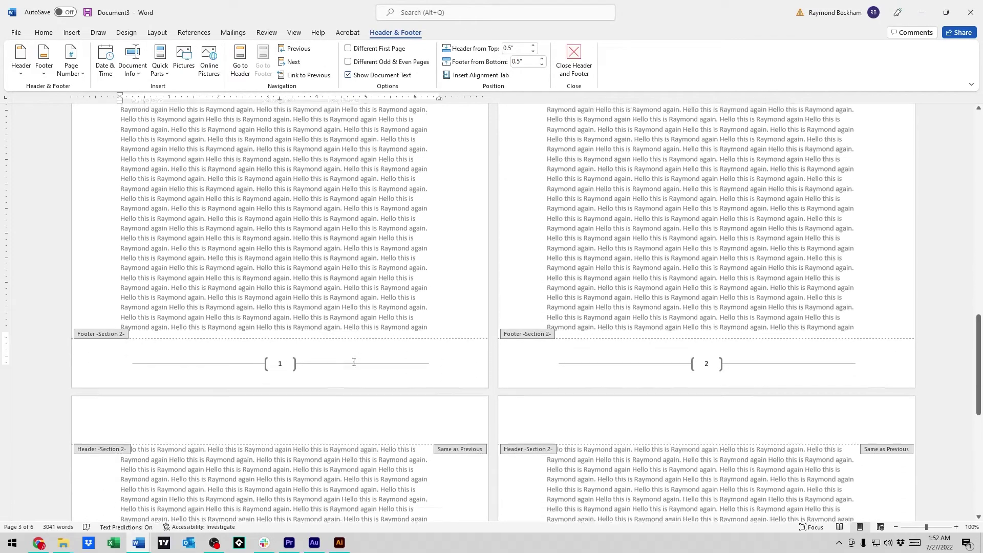
scroll(456, 347, "up", 5)
scroll(457, 347, "down", 7)
scroll(468, 255, "up", 7)
scroll(409, 250, "up", 12)
double_click(320, 231)
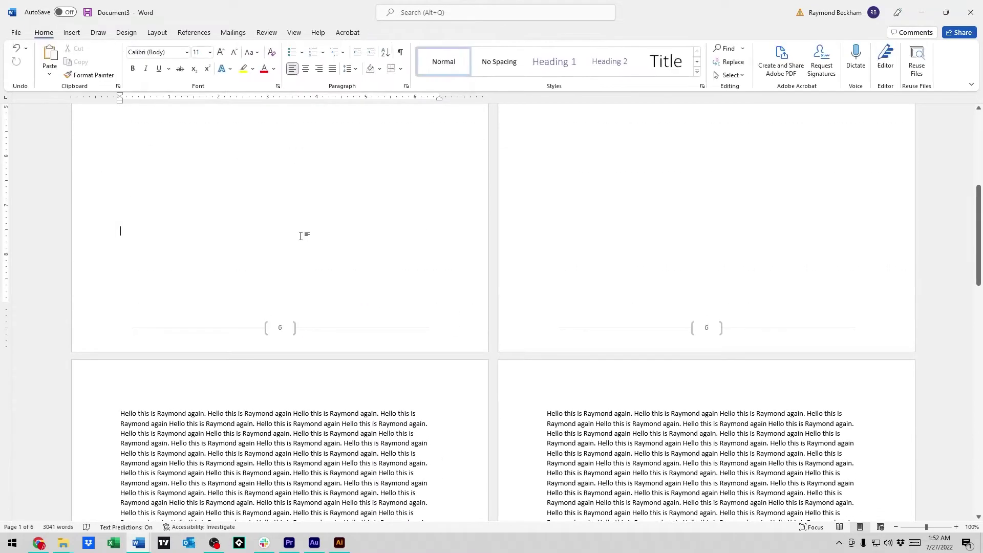
scroll(320, 230, "up", 3)
double_click(274, 426)
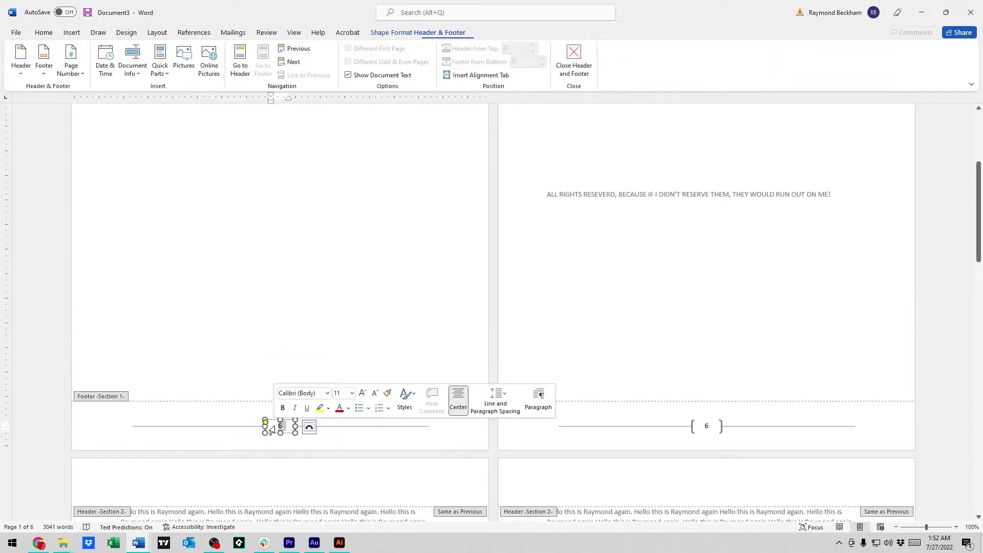
Step: Delete page 1's footer number 6 and the bracketed rule line
key("Delete")
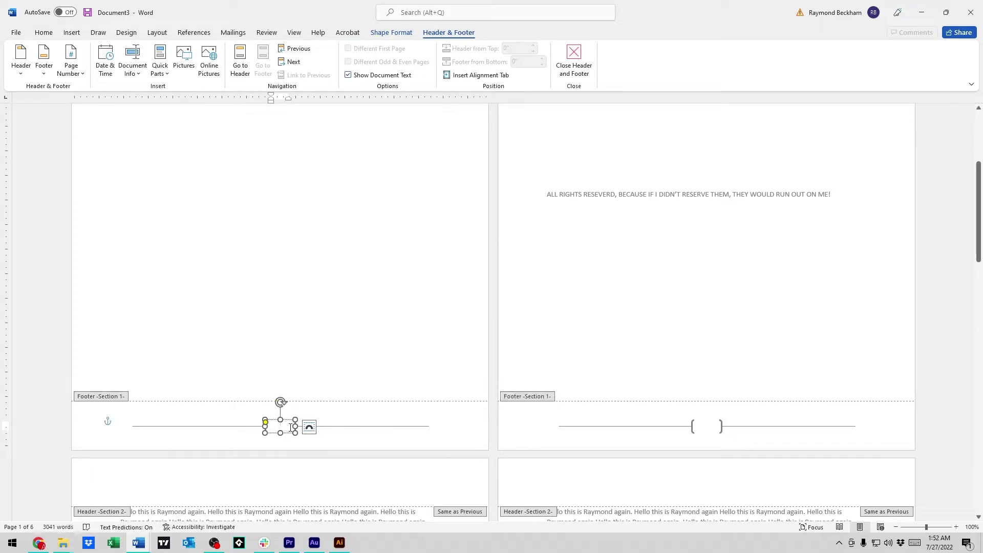
left_click(213, 416)
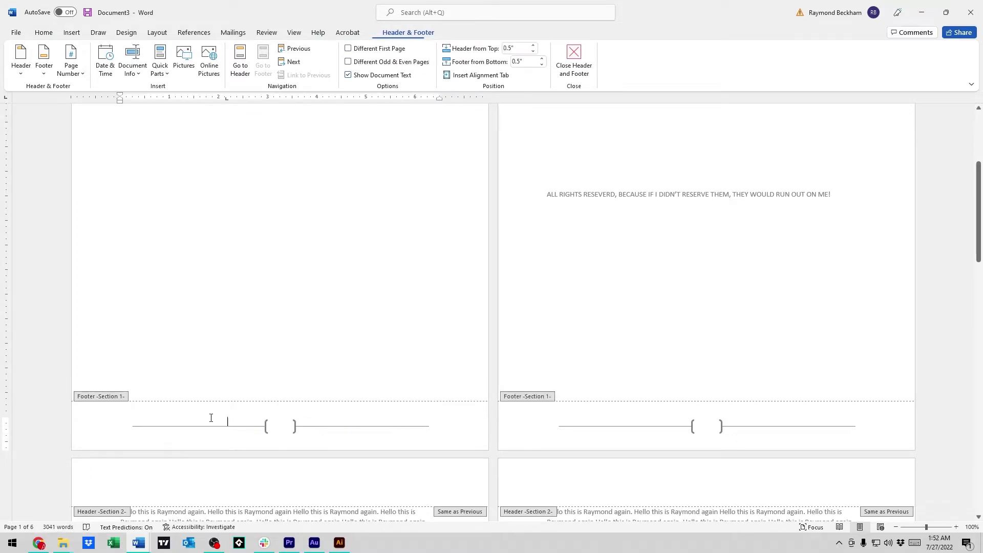
left_click(436, 428)
triple_click(233, 427)
key("Delete")
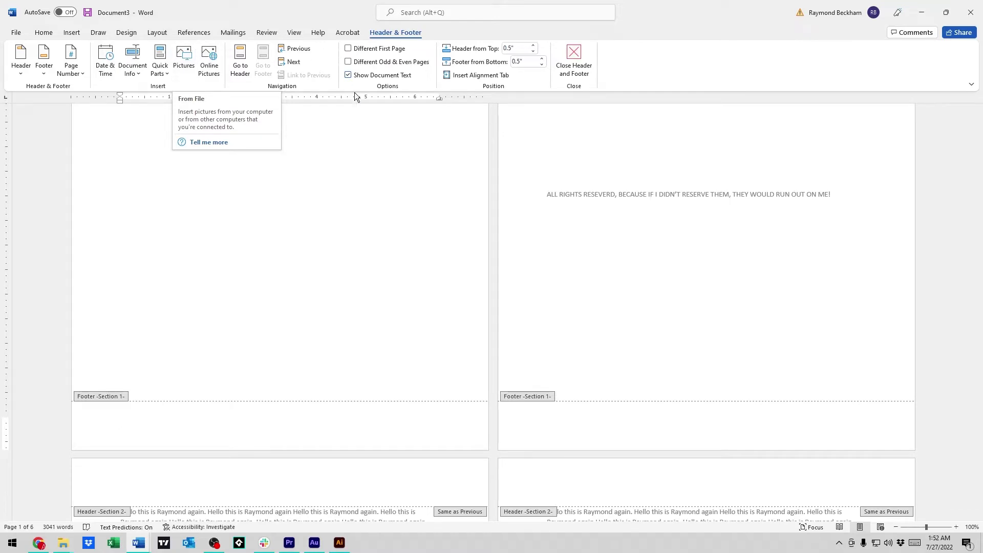
Step: Insert Dots-style page numbers at the bottom of the page
left_click(78, 32)
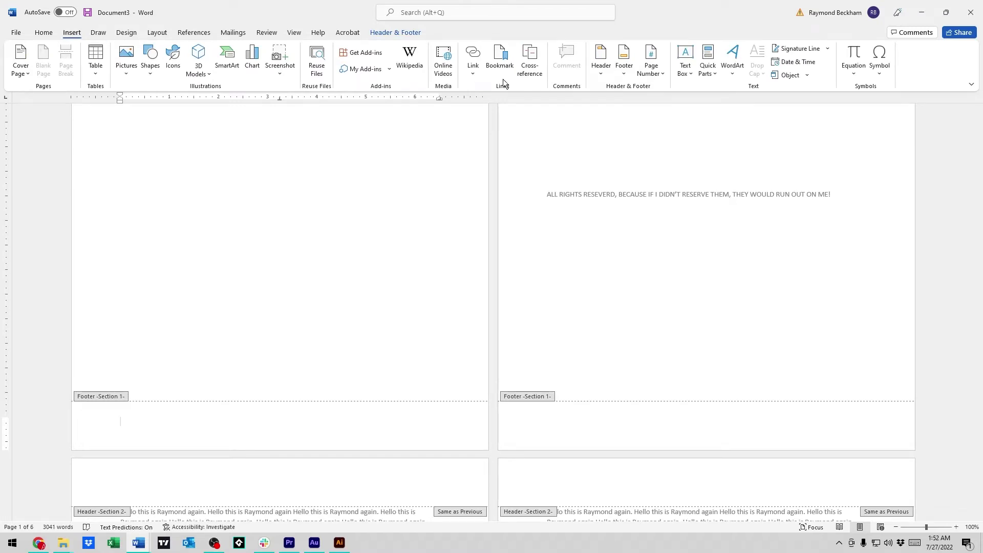
left_click(650, 67)
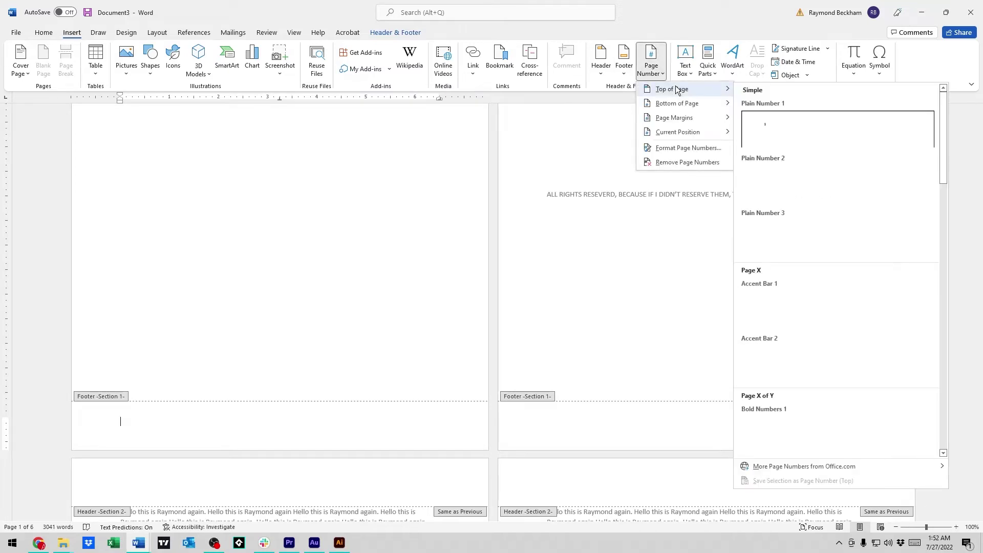
mouse_move(705, 109)
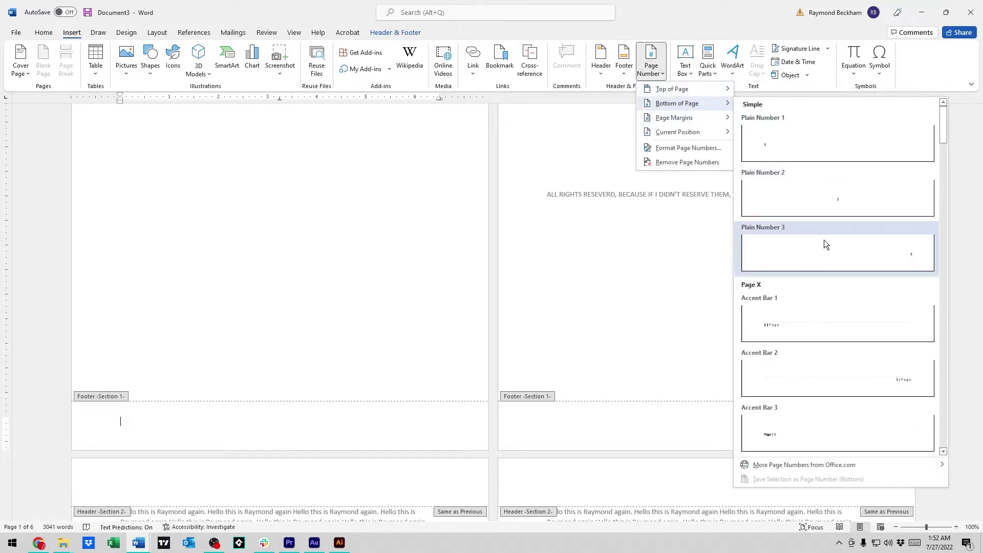
scroll(880, 297, "down", 10)
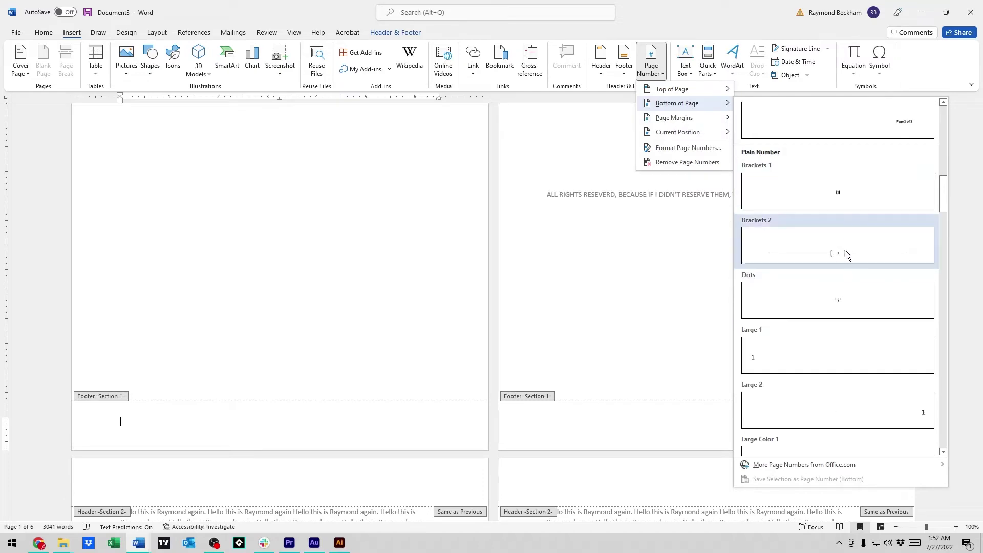
left_click(839, 298)
Step: Delete the page number from page 1's footer and exit footer editing
left_click(336, 412)
double_click(331, 333)
double_click(281, 357)
scroll(354, 318, "down", 10)
scroll(349, 290, "down", 4)
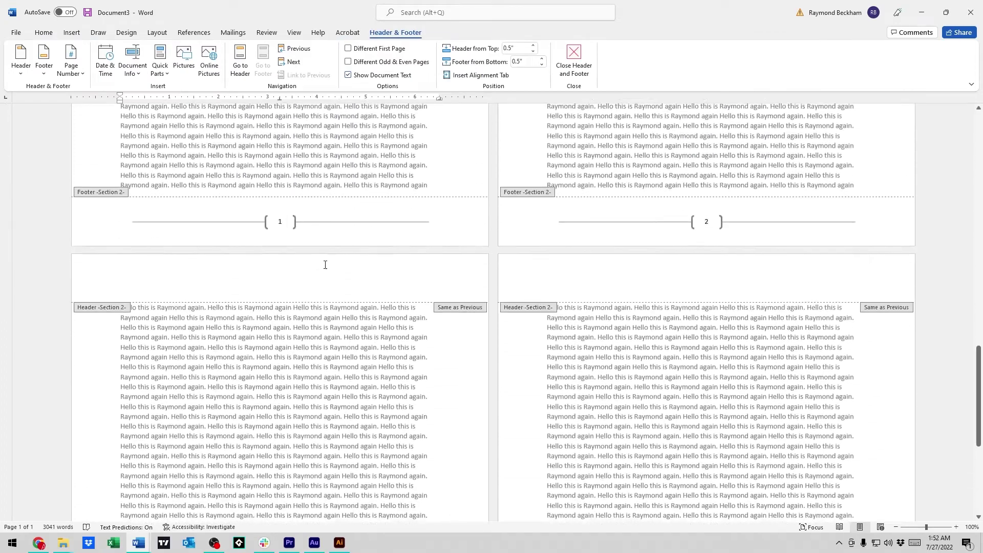
left_click(280, 210)
scroll(388, 238, "up", 5)
scroll(388, 242, "up", 10)
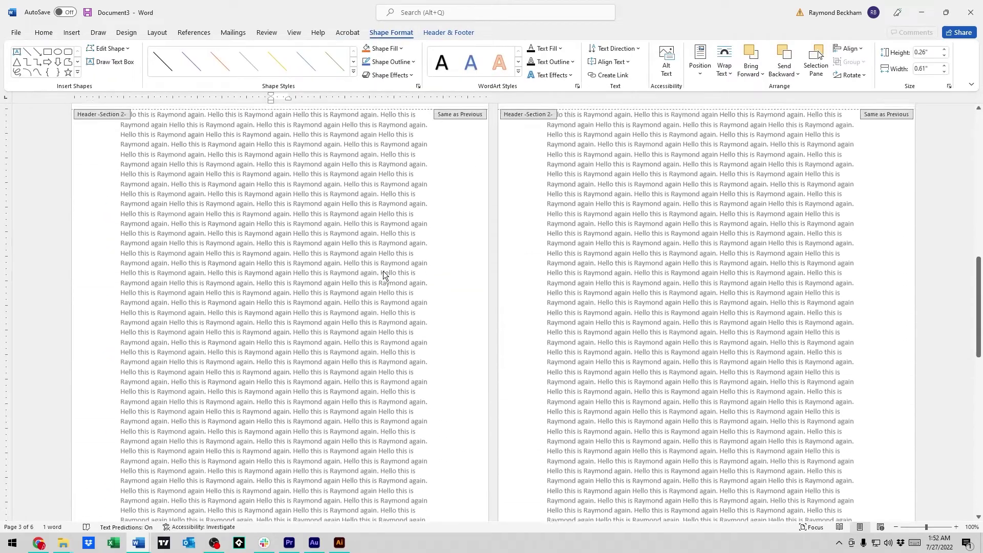
scroll(453, 294, "down", 8)
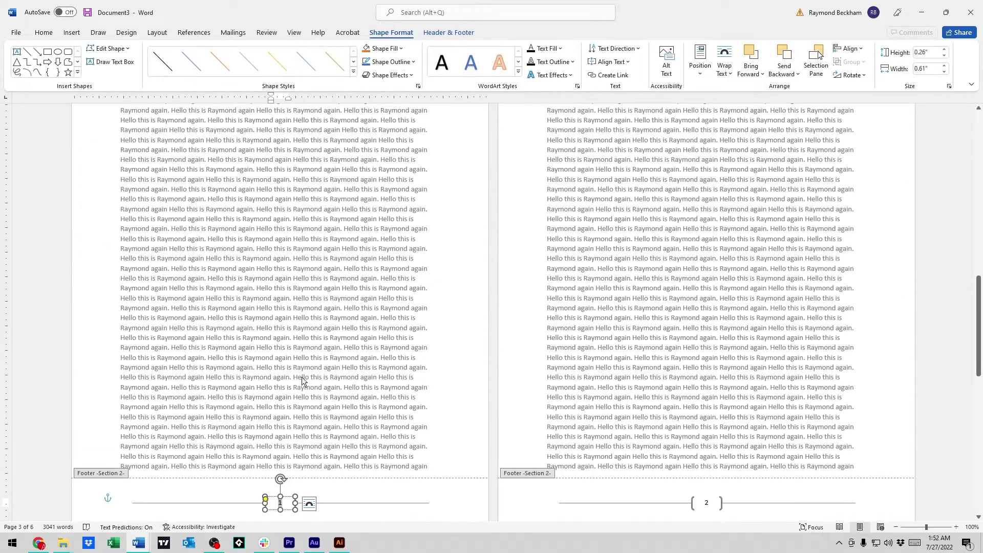
scroll(300, 396, "up", 15)
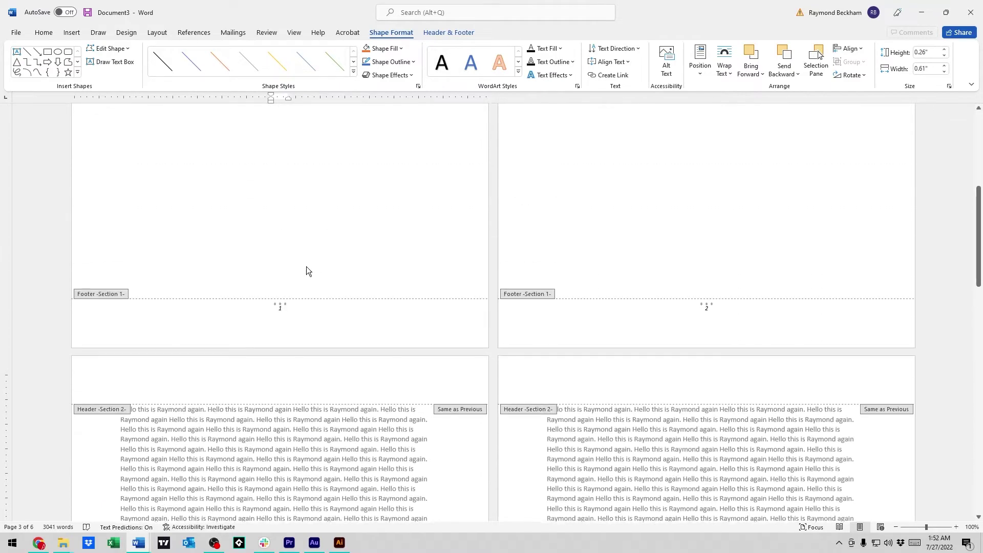
left_click(286, 310)
left_click(280, 306)
key("Delete")
key("Escape")
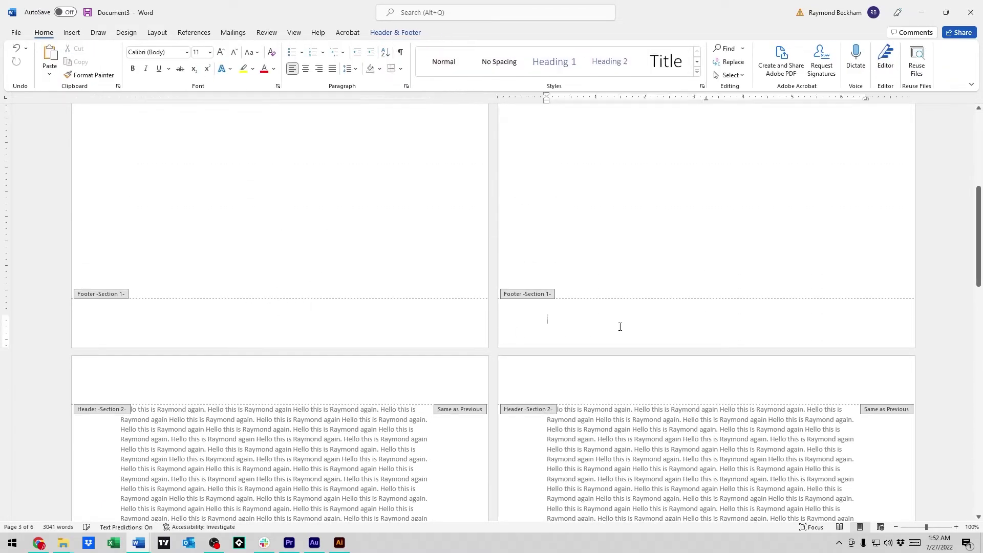
scroll(640, 256, "up", 10)
Step: Show formatting marks to reveal the Next Page section break below the page 2 rights notice
scroll(666, 297, "down", 8)
scroll(665, 338, "down", 10)
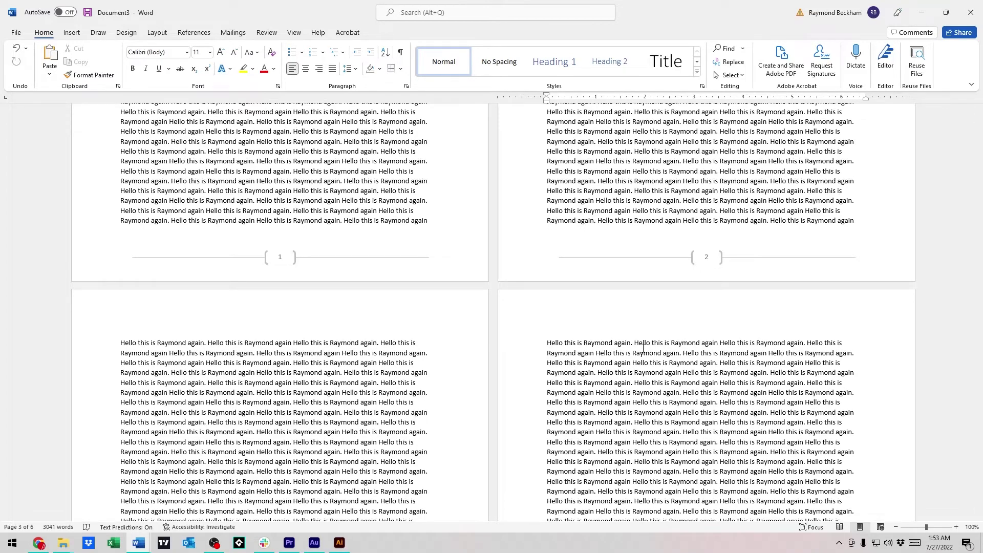
scroll(643, 347, "up", 15)
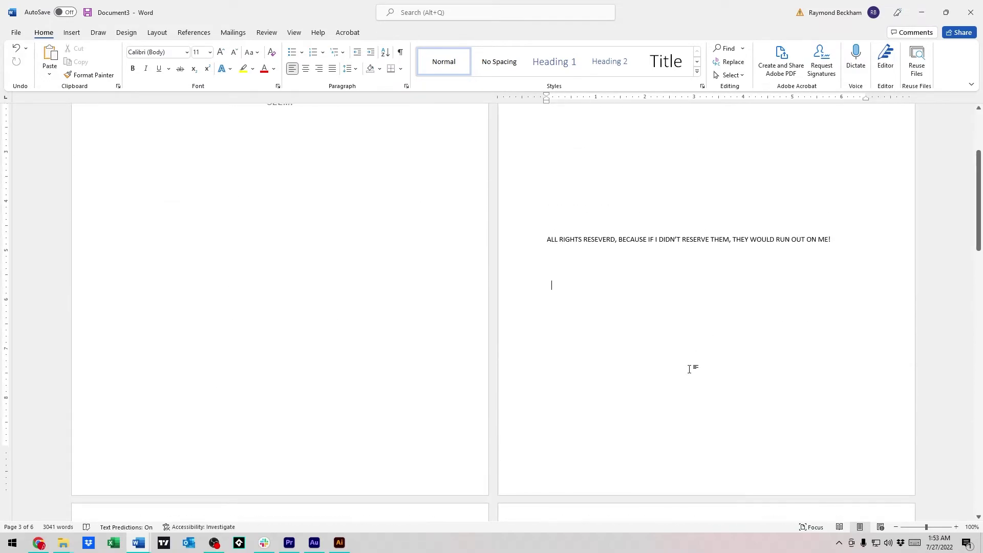
left_click(401, 53)
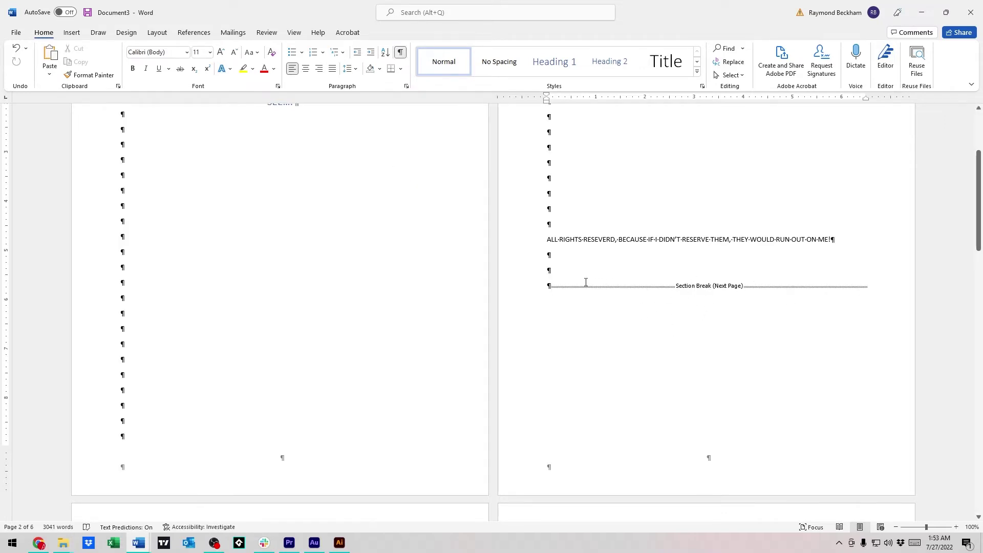
scroll(814, 272, "down", 5)
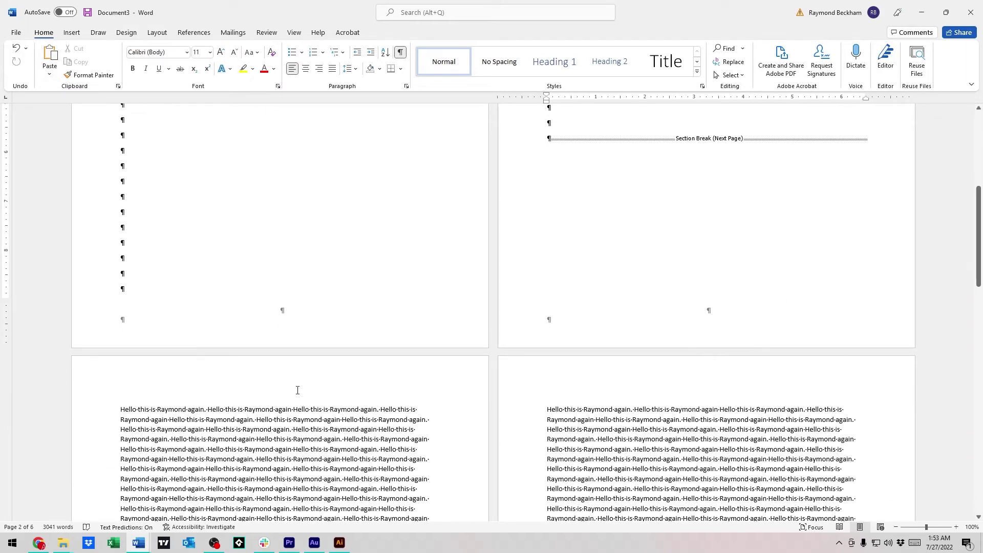
scroll(390, 379, "down", 1)
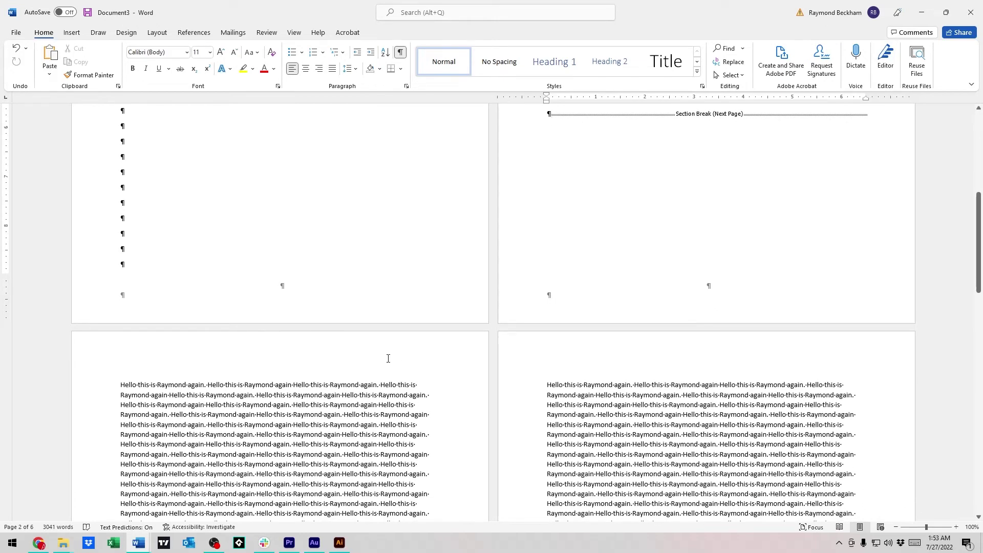